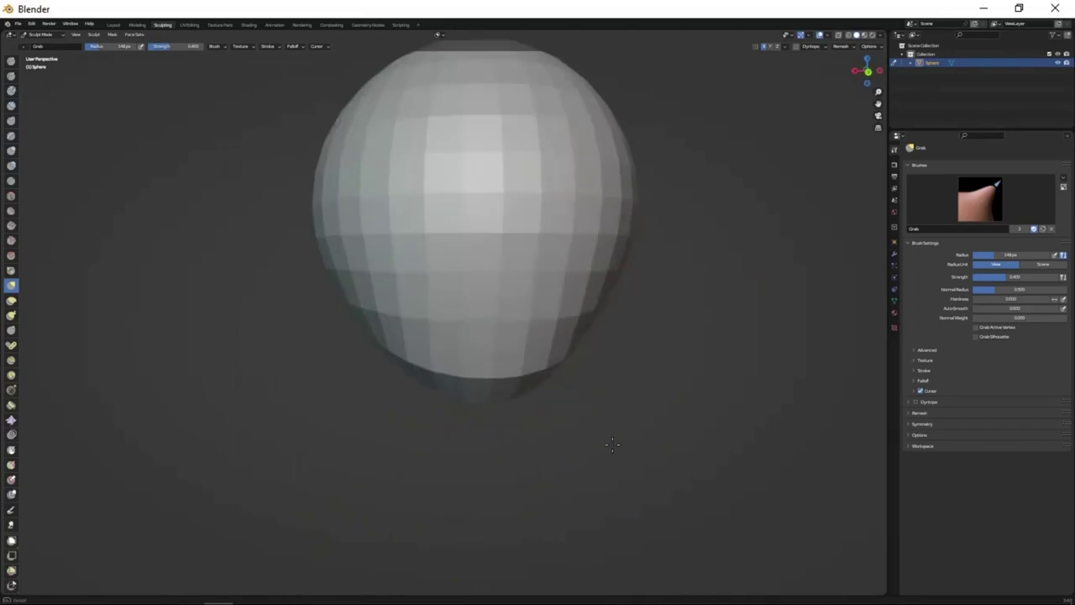
- Stretch the UV sphere upward with the Grab brush into a tall egg shape
middle_drag(613, 444, 464, 346)
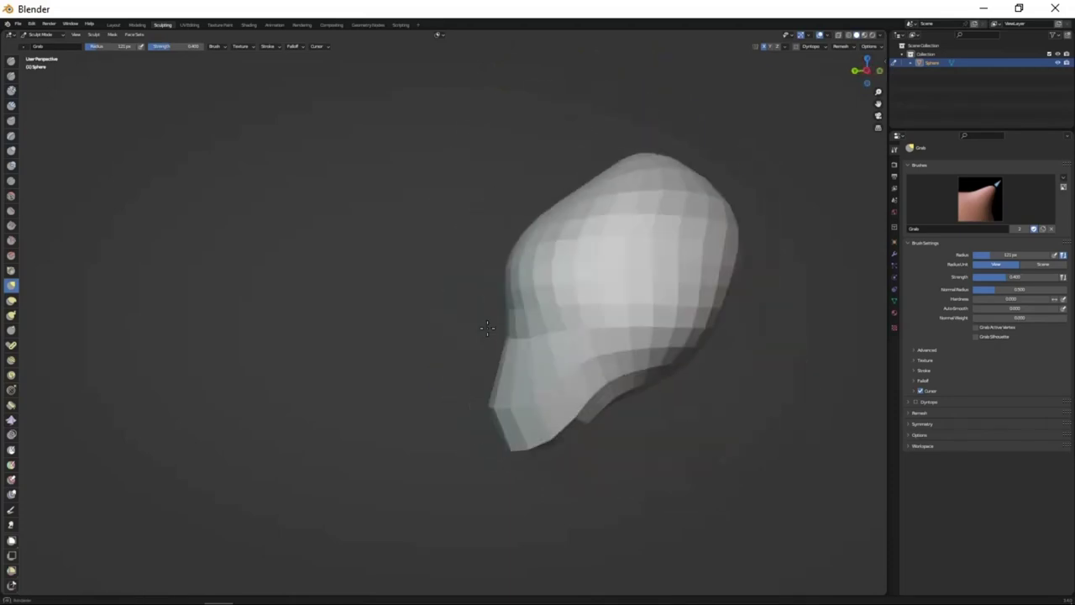
- Pull the snout and the shoulders of the bust outward with the Grab brush
middle_drag(487, 328, 558, 346)
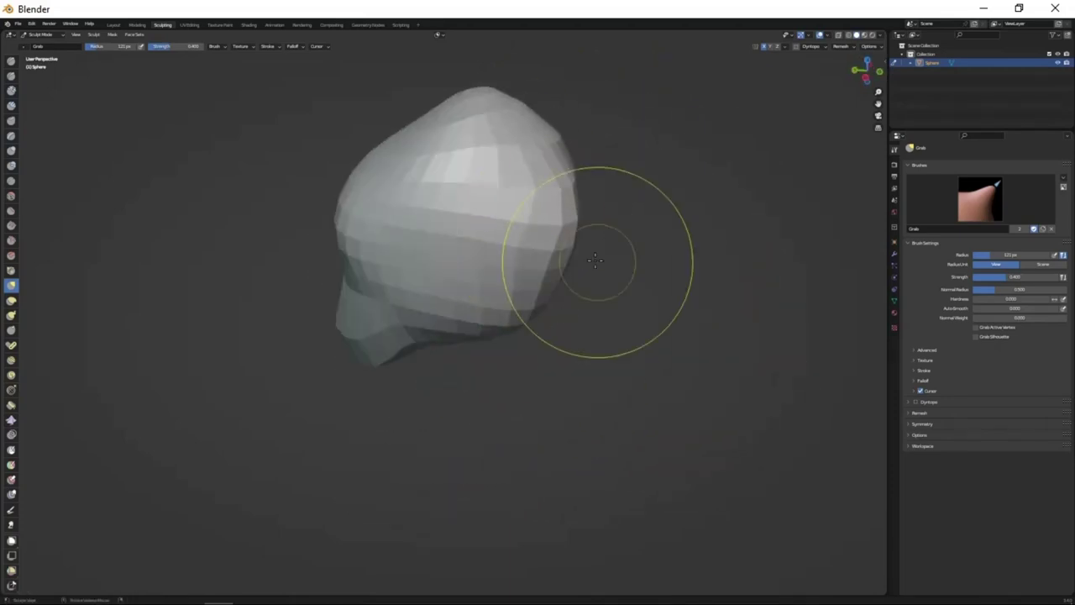
mouse_move(594, 408)
middle_down()
mouse_move(563, 336)
mouse_move(528, 372)
mouse_move(615, 347)
mouse_move(654, 365)
middle_up()
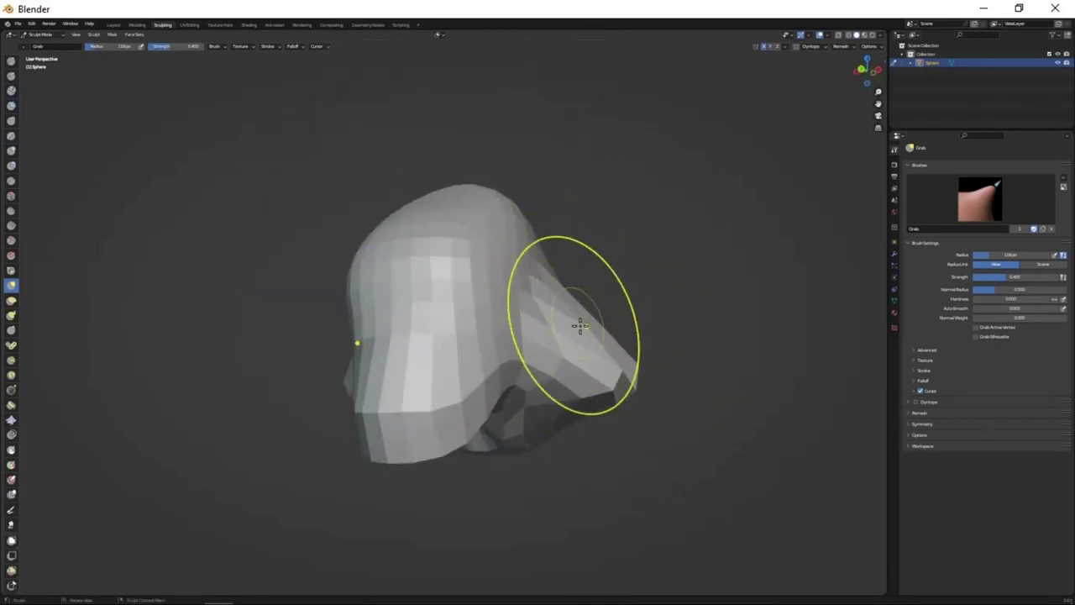
mouse_move(445, 504)
middle_down()
mouse_move(607, 401)
mouse_move(621, 363)
mouse_move(548, 444)
mouse_move(542, 412)
mouse_move(459, 384)
mouse_move(509, 454)
mouse_move(480, 487)
mouse_move(516, 406)
middle_up()
mouse_move(516, 406)
mouse_down()
mouse_move(576, 444)
mouse_move(533, 395)
mouse_up()
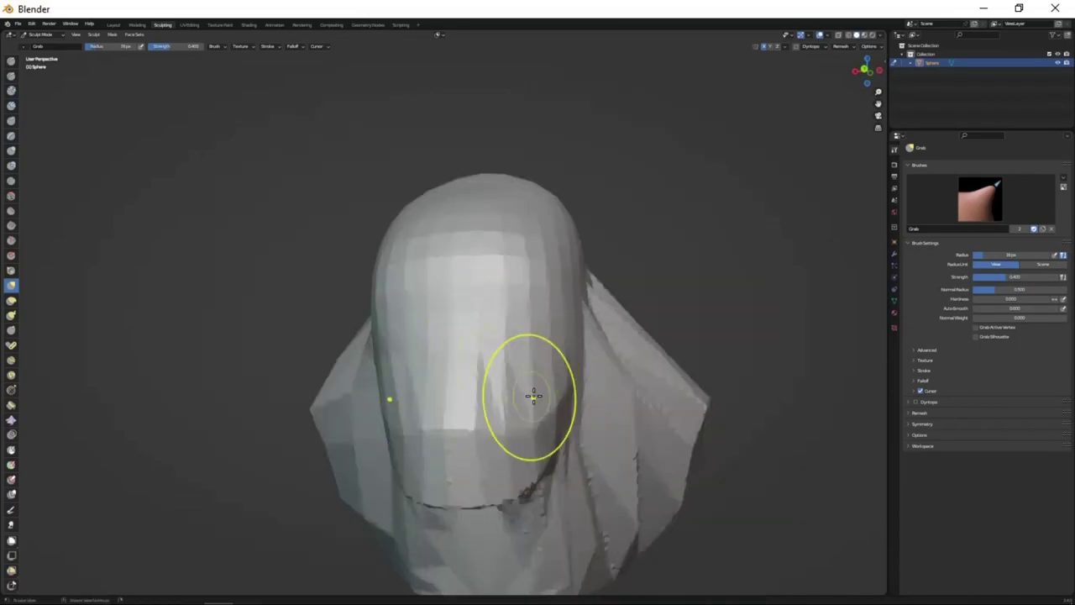
- Remesh, shape the neck sides, and carve two eye sockets with the Draw brush
key(ctrl+r)
mouse_move(470, 247)
middle_down()
mouse_move(479, 400)
mouse_move(583, 534)
middle_up()
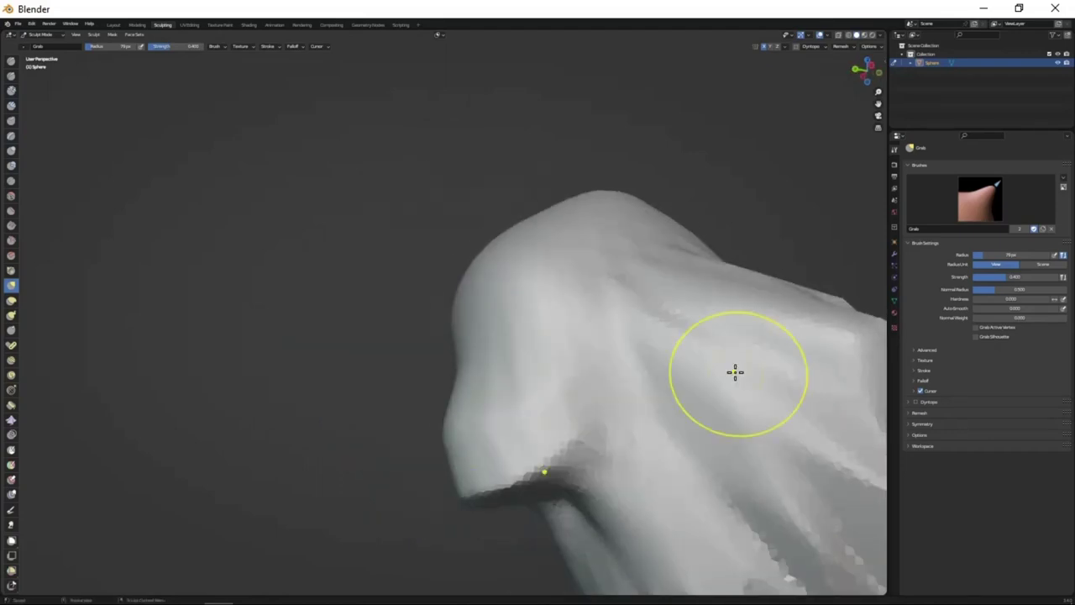
mouse_move(735, 372)
middle_down()
mouse_move(504, 412)
mouse_move(683, 180)
mouse_move(578, 301)
mouse_move(566, 412)
mouse_move(537, 278)
mouse_move(525, 460)
mouse_move(590, 473)
mouse_move(513, 247)
mouse_move(552, 336)
mouse_move(540, 264)
mouse_move(529, 303)
mouse_move(554, 334)
mouse_move(585, 286)
mouse_move(546, 357)
mouse_move(529, 312)
middle_up()
key(x)
- Deepen the eye sockets, carve two nostrils and draw an ear ridge on the head's side
mouse_move(492, 388)
middle_down()
mouse_move(547, 389)
mouse_move(541, 299)
middle_up()
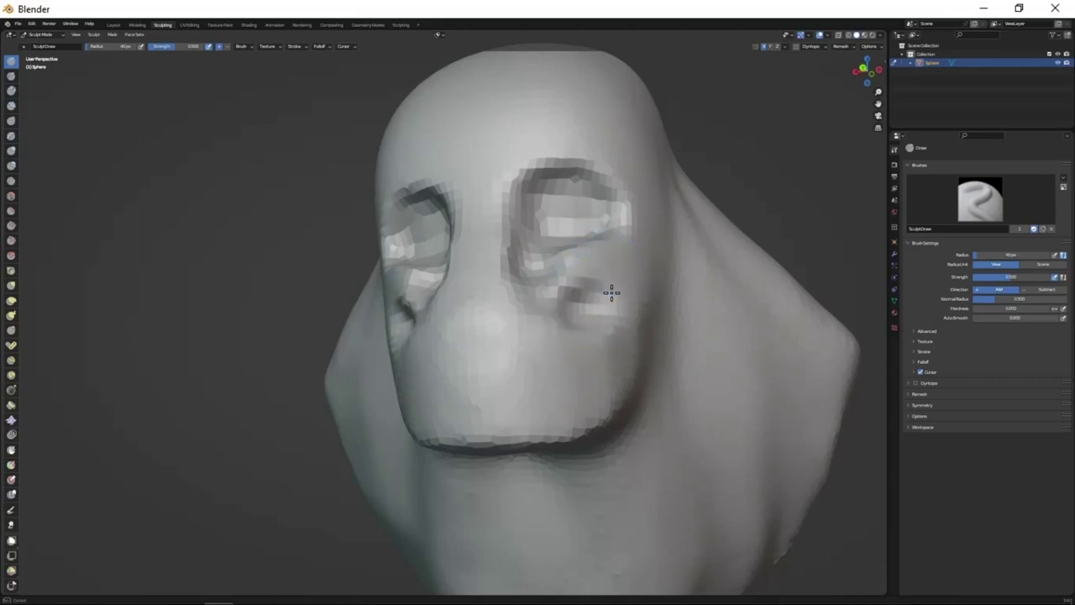
mouse_move(625, 273)
middle_down()
mouse_move(566, 365)
mouse_move(510, 304)
middle_up()
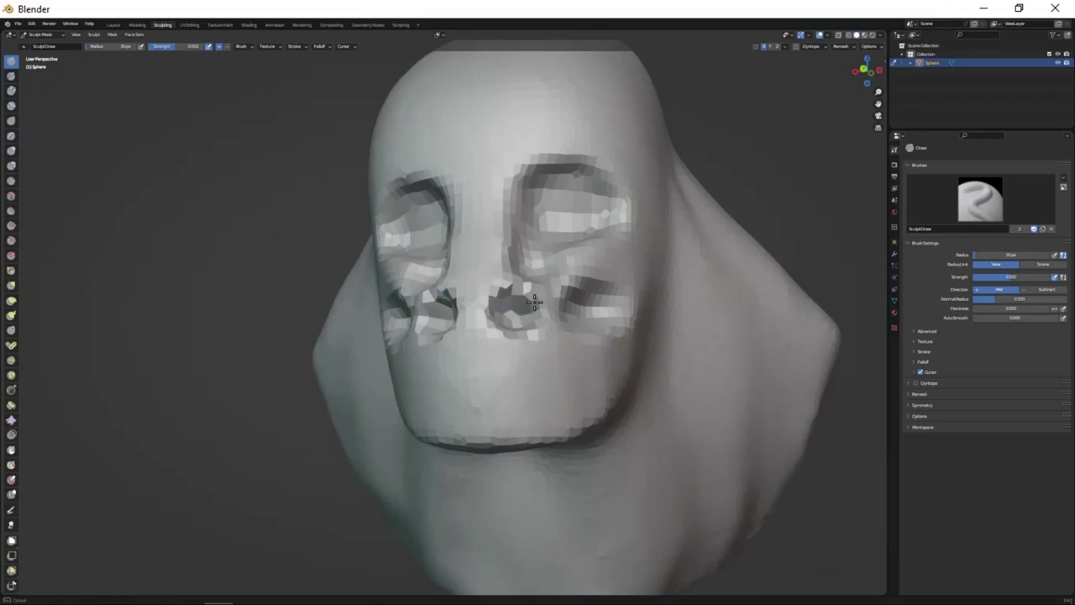
mouse_move(556, 268)
middle_down()
mouse_move(492, 277)
mouse_move(540, 267)
mouse_move(556, 343)
mouse_move(612, 392)
middle_up()
key(x)
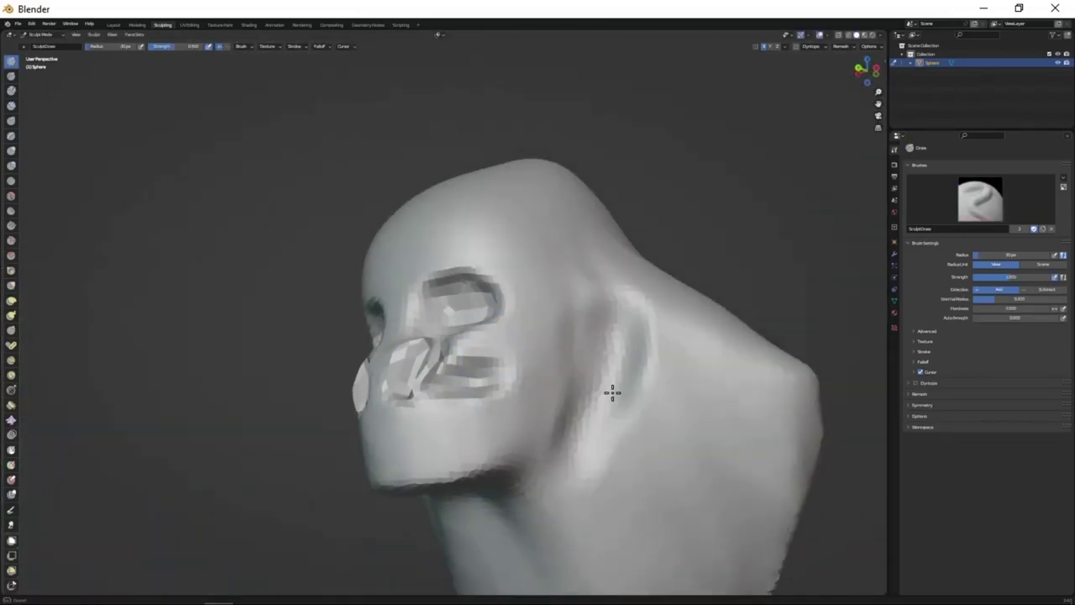
middle_drag(636, 305, 604, 300)
mouse_move(623, 262)
middle_down()
mouse_move(612, 377)
mouse_move(588, 369)
middle_up()
scroll(547, 487, down, 3)
mouse_move(605, 463)
middle_down()
mouse_move(610, 378)
mouse_move(579, 446)
mouse_move(593, 313)
middle_up()
- Rough out the muzzle's volume with Grab and Draw strokes, checking side and front views
scroll(592, 313, up, 5)
scroll(593, 313, down, 3)
middle_drag(492, 205, 597, 404)
key(g)
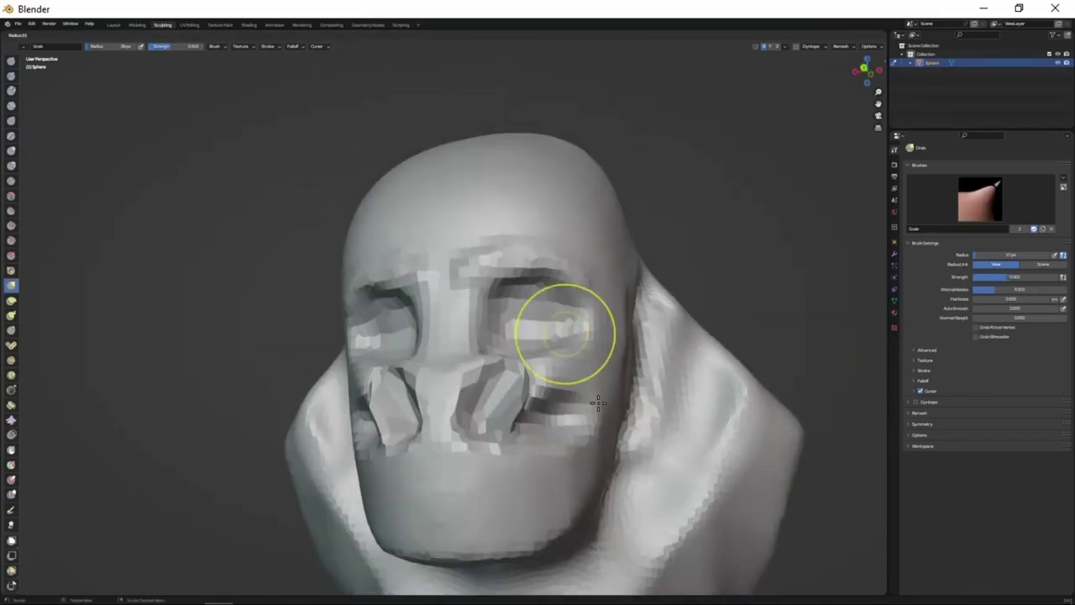
scroll(588, 319, down, 3)
mouse_move(588, 319)
middle_down()
mouse_move(538, 377)
mouse_move(504, 344)
mouse_move(513, 388)
mouse_move(494, 318)
mouse_move(557, 367)
mouse_move(528, 336)
mouse_move(550, 321)
mouse_move(578, 383)
mouse_move(545, 449)
mouse_move(512, 395)
mouse_move(569, 439)
mouse_move(581, 434)
mouse_move(495, 456)
mouse_move(510, 393)
middle_up()
scroll(495, 317, up, 4)
scroll(495, 318, down, 3)
key(x)
scroll(550, 321, up, 4)
scroll(550, 331, down, 3)
- Pull the muzzle and lower jaw forward beneath the nose with the Grab brush
key(g)
scroll(512, 395, up, 3)
scroll(497, 404, down, 2)
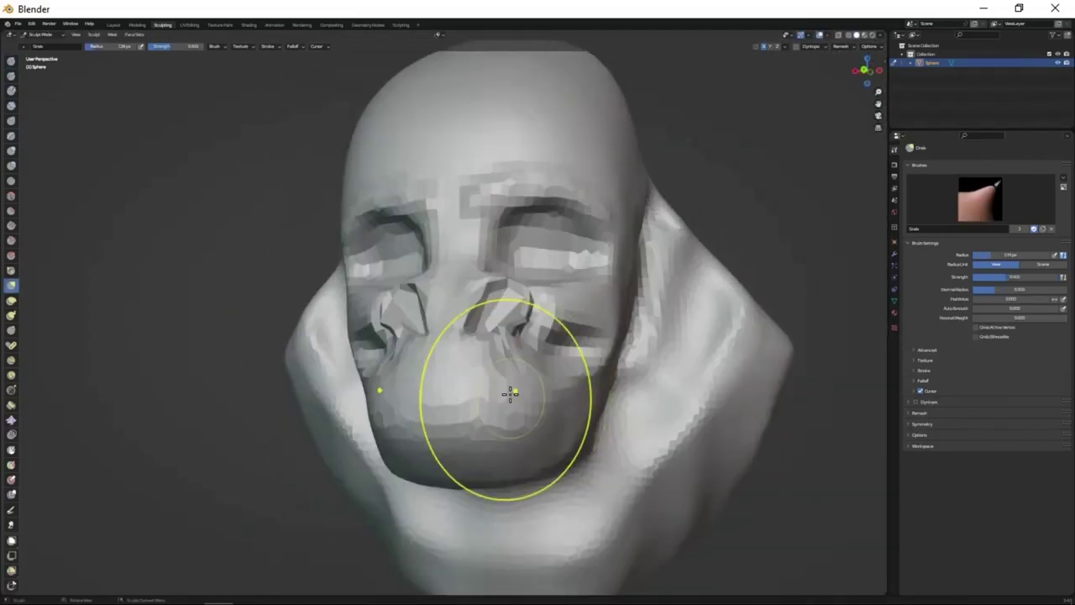
mouse_move(510, 294)
middle_down()
mouse_move(511, 283)
mouse_move(518, 328)
mouse_move(484, 395)
mouse_move(586, 428)
middle_up()
key(x)
key(shift+x)
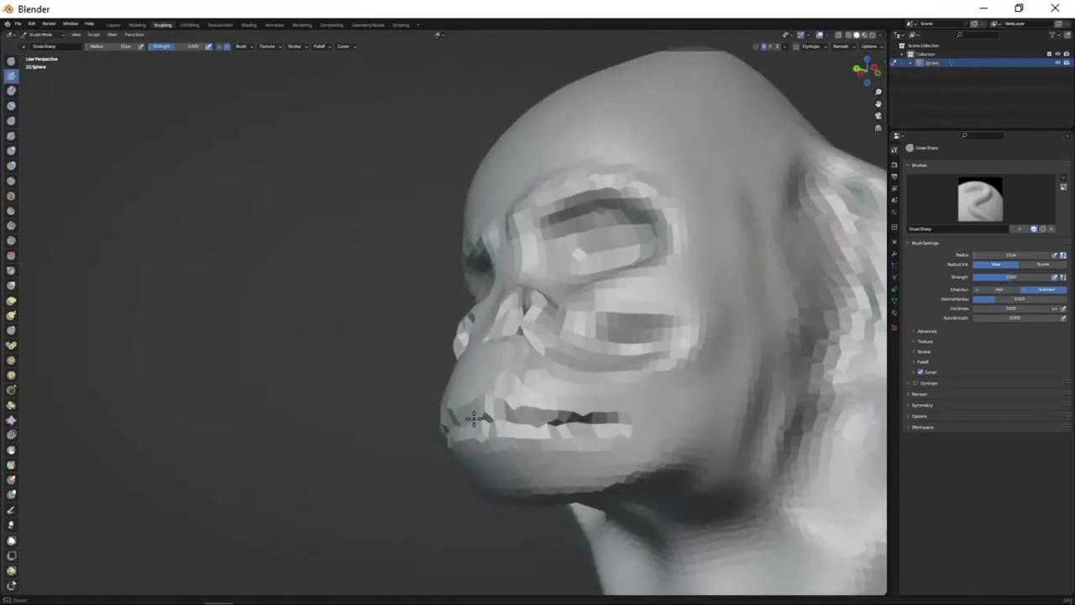
- Cut a jagged mouth slit with Draw Sharp, then reshape brow, nose and lips with Draw and Grab
mouse_move(473, 417)
middle_down()
mouse_move(570, 447)
mouse_move(540, 456)
mouse_move(533, 412)
mouse_move(572, 343)
middle_up()
key(x)
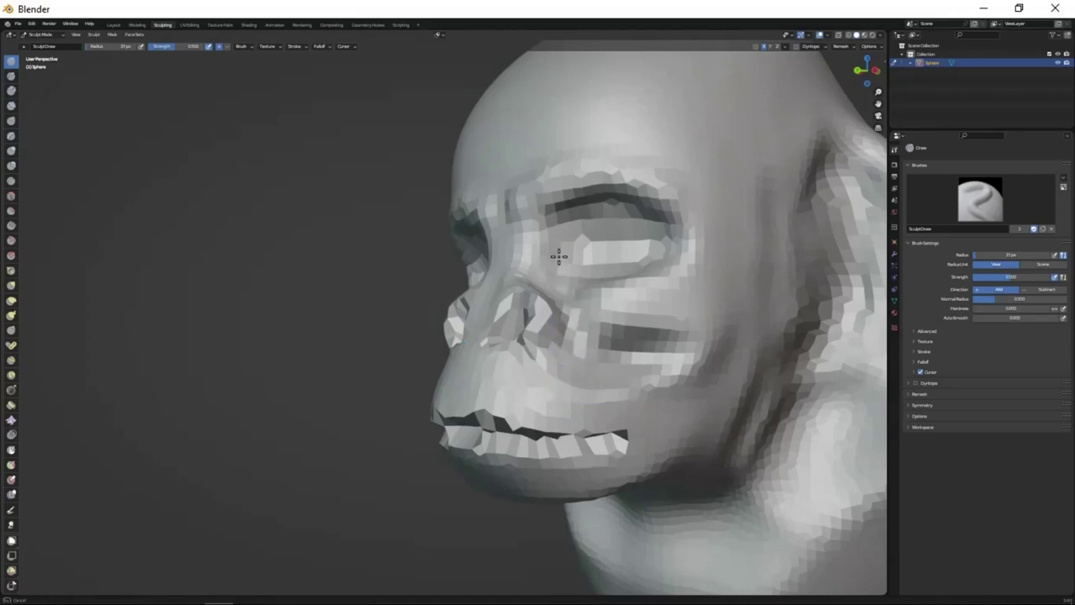
mouse_move(599, 264)
middle_down()
mouse_move(504, 404)
mouse_move(458, 343)
mouse_move(496, 300)
mouse_move(468, 372)
mouse_move(473, 418)
mouse_move(546, 383)
middle_up()
key(g)
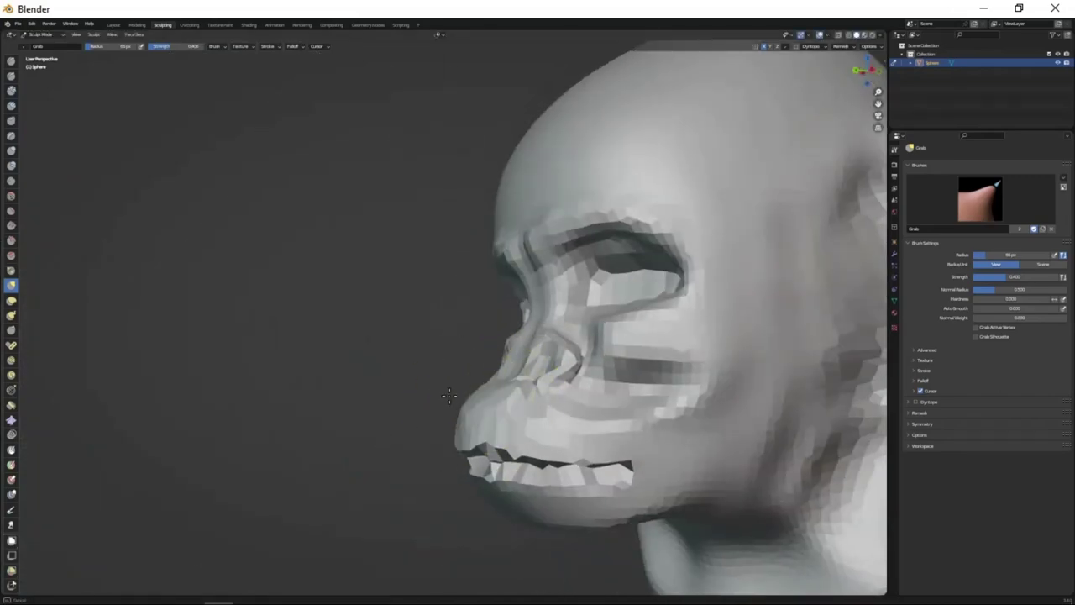
mouse_move(491, 429)
middle_down()
mouse_move(529, 412)
mouse_move(532, 367)
mouse_move(480, 420)
mouse_move(619, 493)
mouse_move(697, 506)
mouse_move(588, 487)
mouse_move(639, 470)
middle_up()
- Add a UV sphere in the Layout workspace and size it as an eyeball
key(x)
click(113, 24)
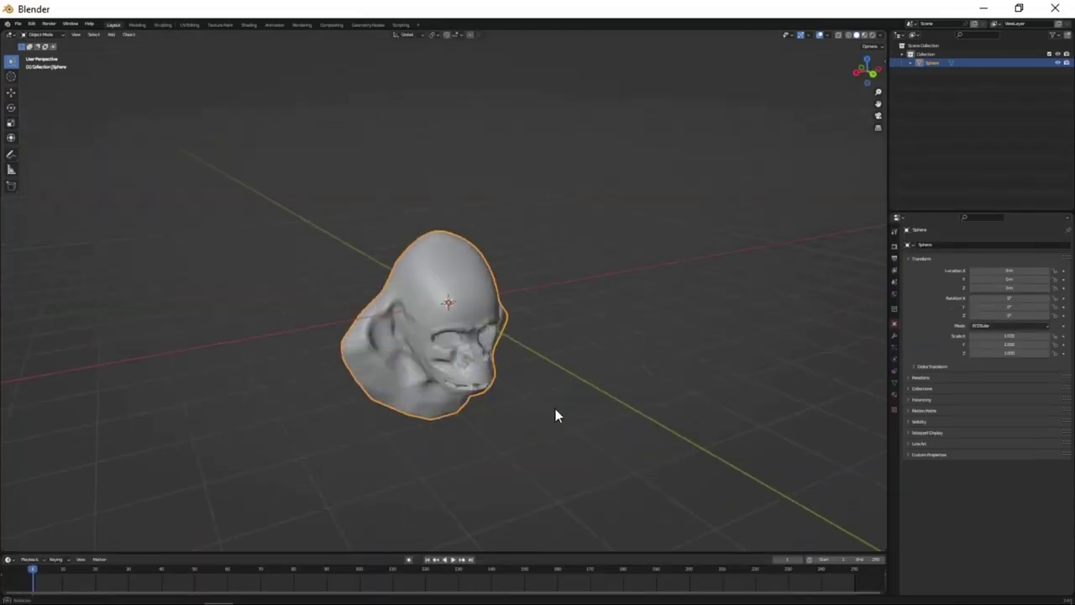
scroll(555, 411, up, 5)
key(shift+a)
click(560, 409)
key(g)
key(y)
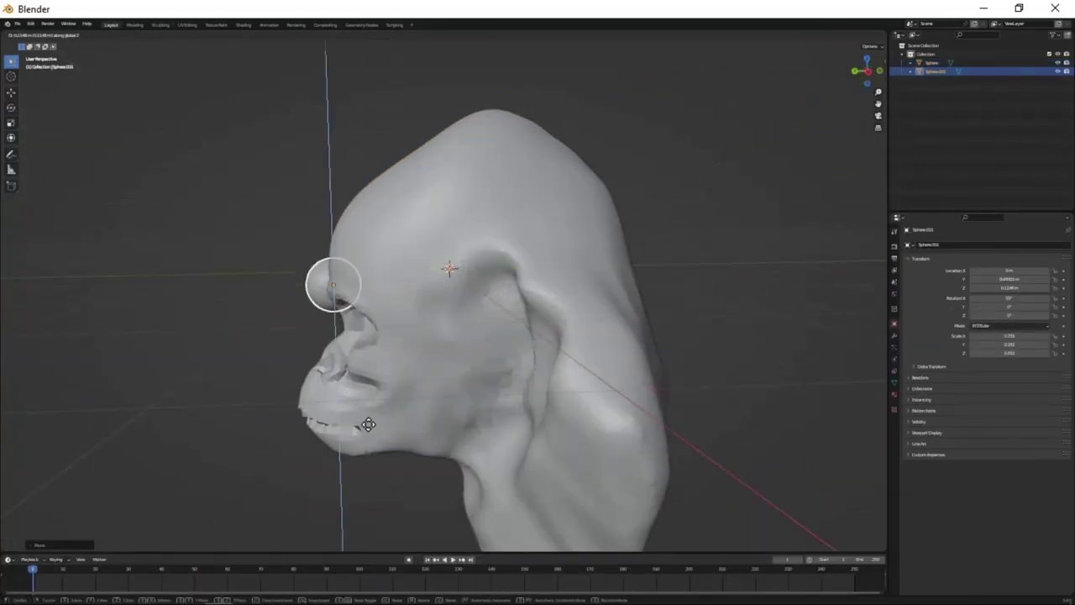
click(368, 424)
- Seat the eyeball in its socket along Y and add a Mirror modifier for the second eye
key(ctrl+KP_1)
key(ctrl+KP_3)
key(g)
key(y)
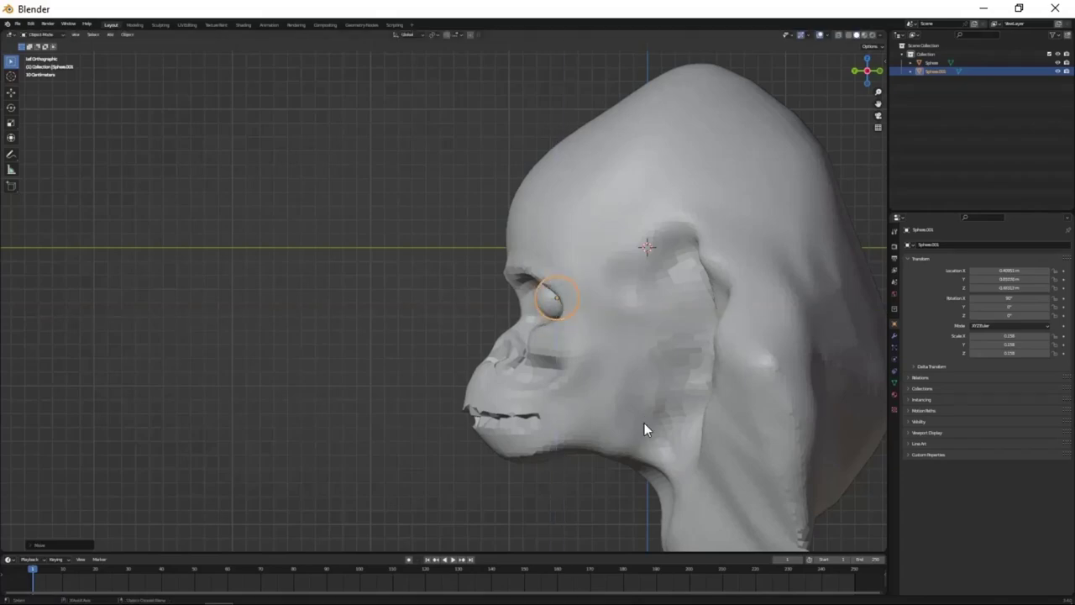
click(645, 423)
key(KP_1)
click(914, 324)
mouse_move(491, 374)
middle_down()
mouse_move(598, 425)
mouse_move(597, 410)
middle_up()
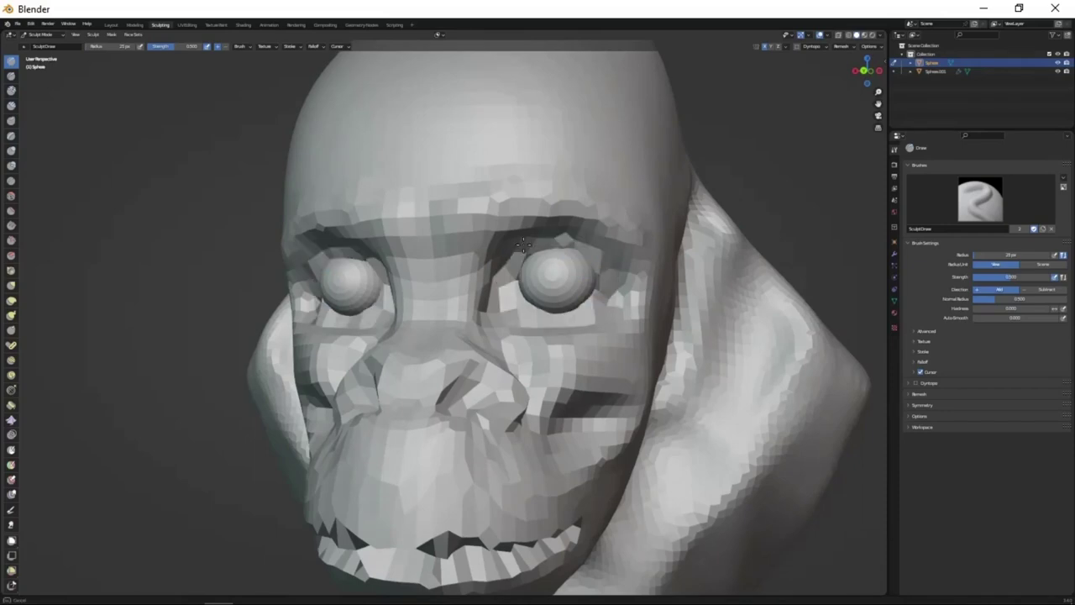
- Build up eyelids and brow around the eyeballs with the Draw brush
middle_drag(523, 244, 467, 302)
middle_drag(454, 398, 478, 365)
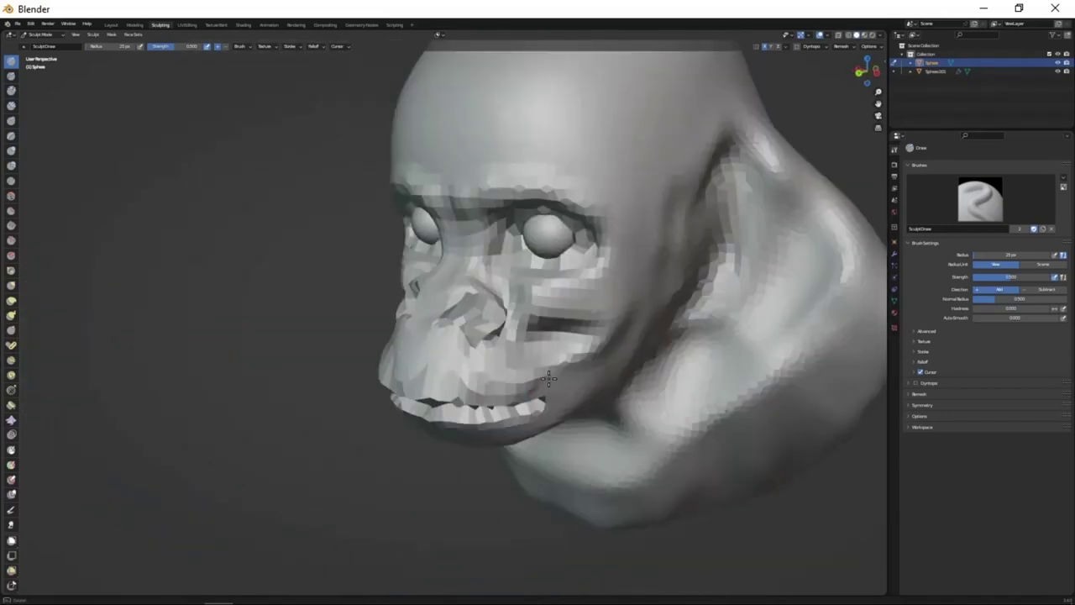
mouse_move(548, 379)
middle_down()
mouse_move(533, 432)
mouse_move(532, 377)
mouse_move(533, 420)
mouse_move(533, 405)
middle_up()
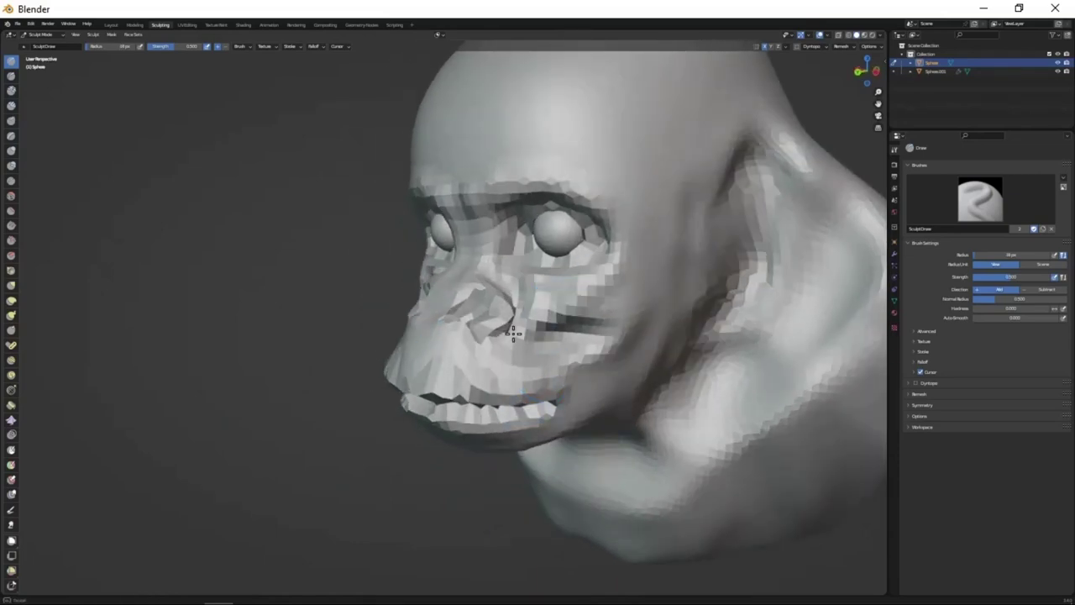
middle_drag(611, 290, 559, 287)
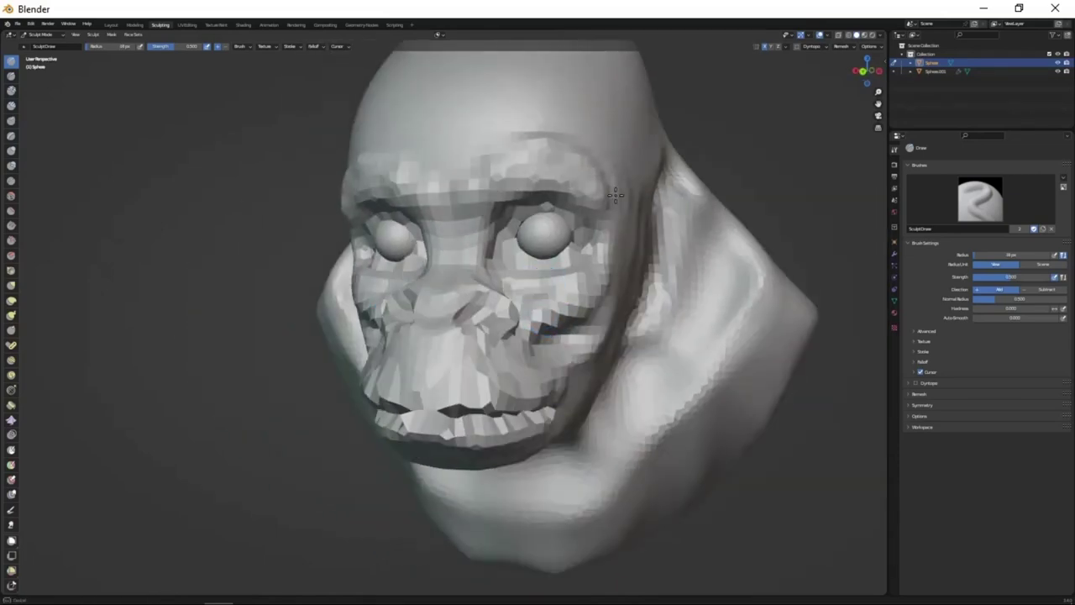
middle_drag(616, 195, 564, 311)
scroll(563, 311, down, 2)
scroll(521, 264, up, 1)
middle_drag(541, 242, 688, 244)
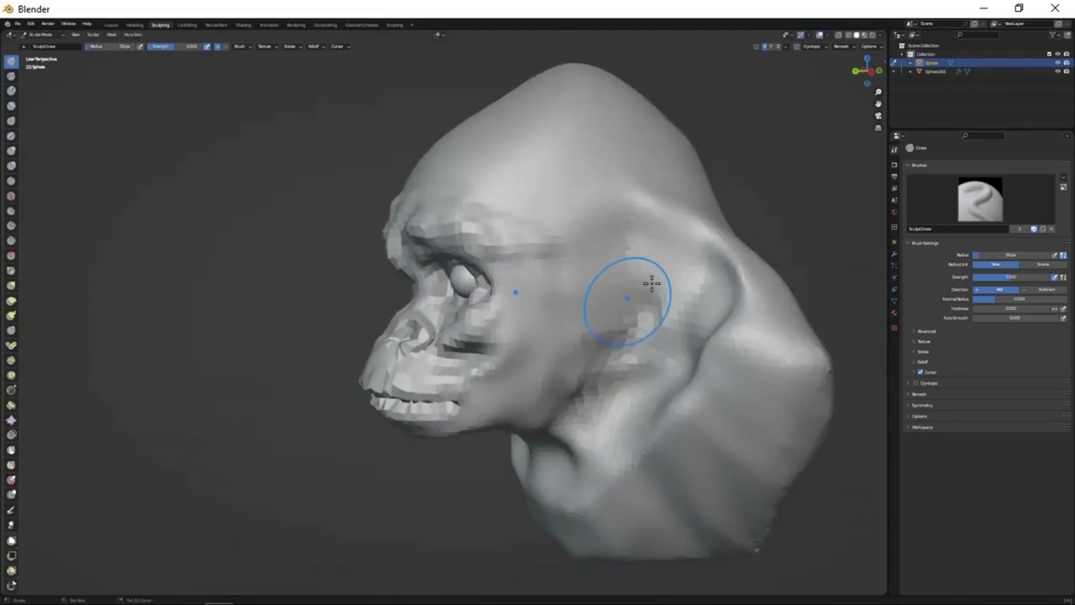
- Mask the ear area on the side of the head and pull out a tall ear
key(m)
middle_drag(667, 319, 608, 314)
click(618, 250)
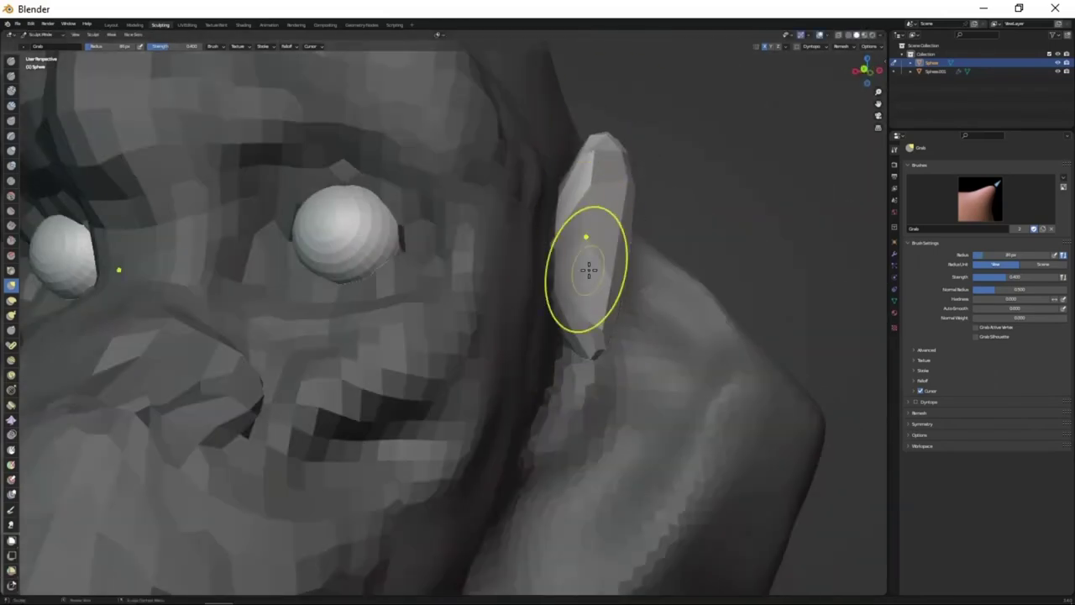
- Round out the muzzle, lips, chin and cheeks with a resized Grab brush
alt+middle_drag(588, 269, 588, 413)
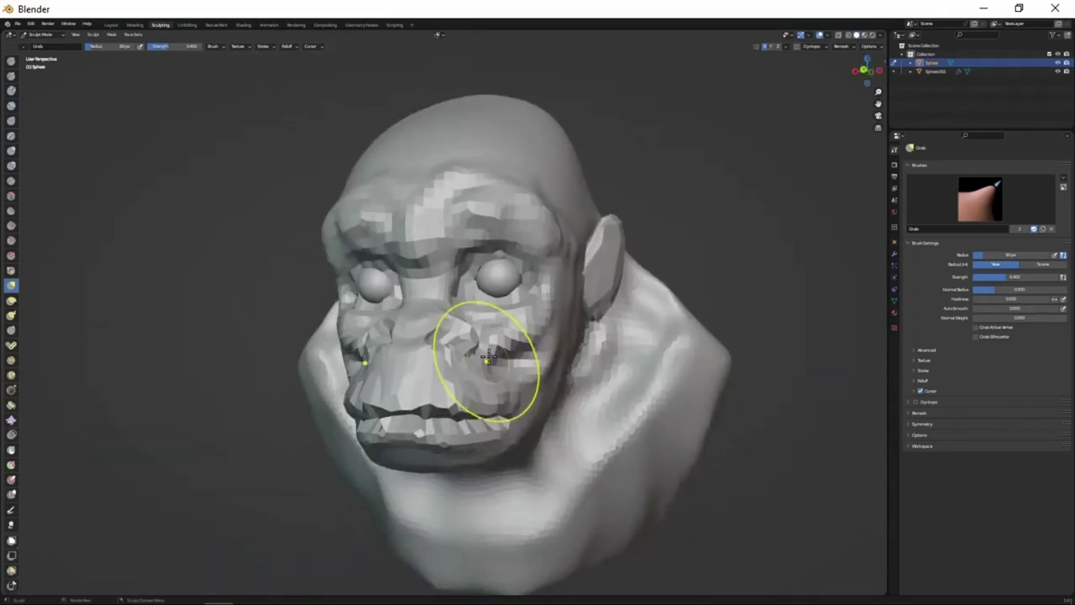
scroll(488, 357, up, 3)
middle_drag(488, 357, 483, 370)
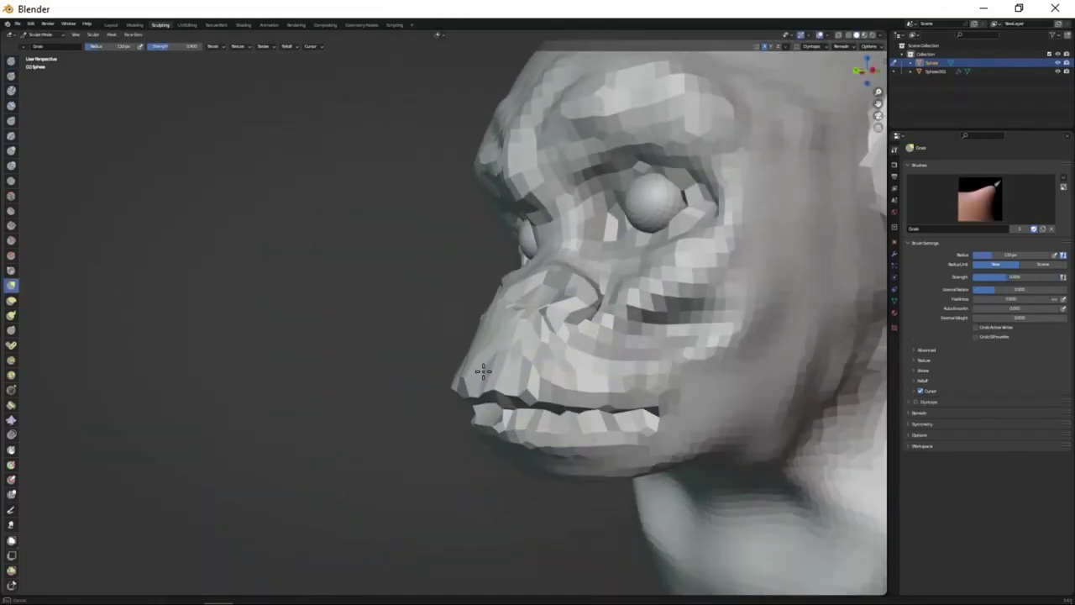
mouse_move(508, 445)
middle_down()
mouse_move(546, 492)
mouse_move(516, 449)
mouse_move(456, 456)
mouse_move(539, 456)
mouse_move(579, 429)
mouse_move(588, 354)
mouse_move(626, 317)
middle_up()
key(f)
mouse_move(605, 154)
middle_down()
mouse_move(644, 384)
mouse_move(680, 252)
mouse_move(647, 327)
mouse_move(556, 403)
mouse_move(568, 420)
mouse_move(515, 384)
mouse_move(521, 277)
middle_up()
- Voxel-remesh the bust with a 0.0210 m voxel size
key(r)
click(570, 367)
key(ctrl+r)
- Round the nose, fill out the lips and back of the head, and broaden the shoulders with Grab
scroll(503, 218, up, 3)
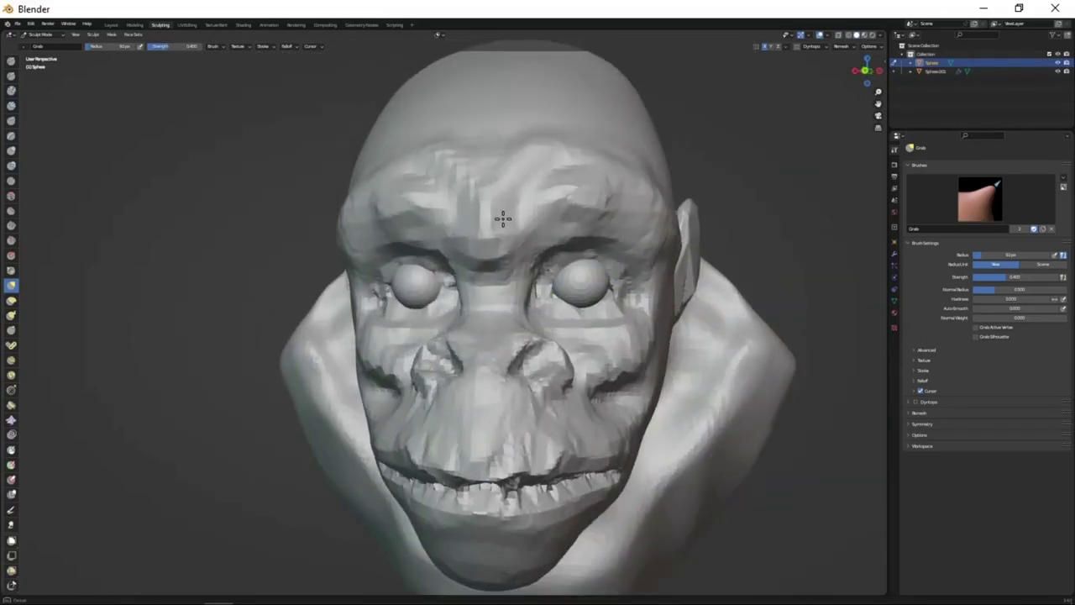
middle_drag(628, 278, 600, 287)
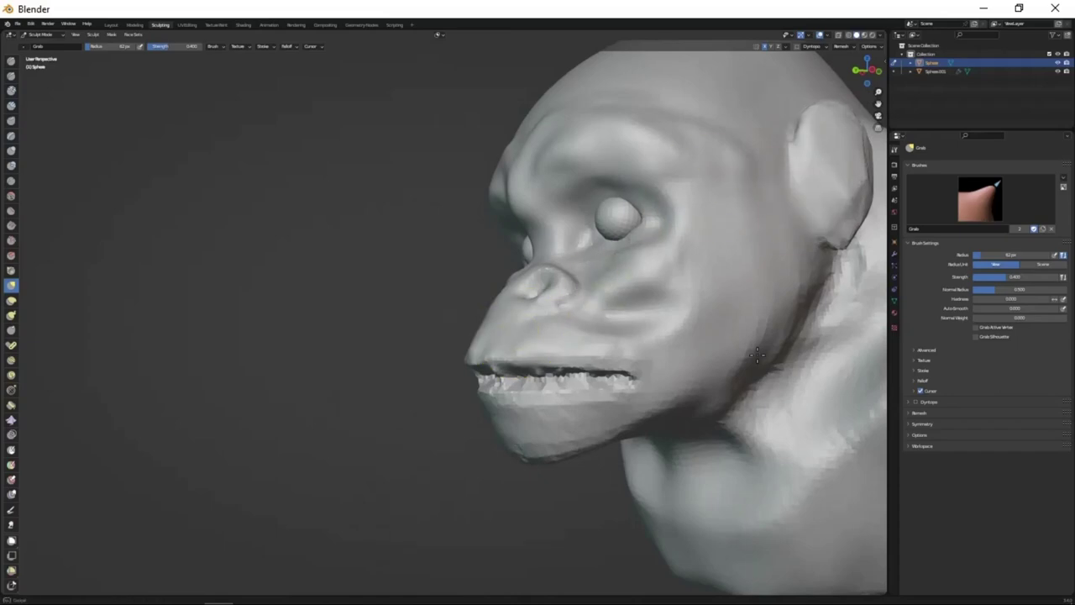
mouse_move(757, 356)
middle_down()
mouse_move(597, 451)
mouse_move(547, 449)
mouse_move(641, 307)
mouse_move(562, 422)
mouse_move(531, 383)
middle_up()
scroll(546, 448, down, 3)
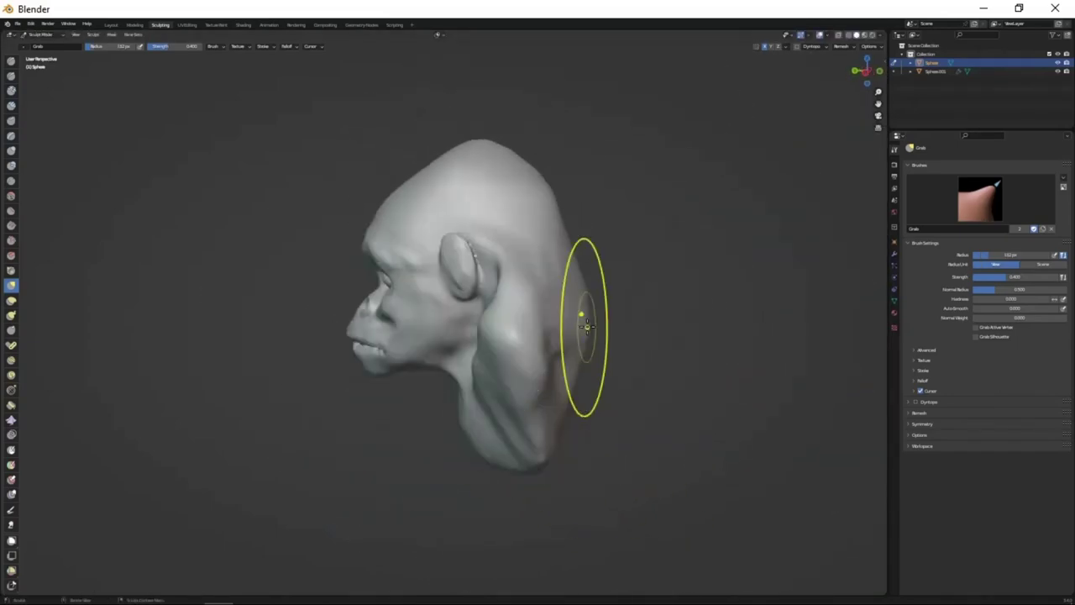
mouse_move(646, 399)
middle_down()
mouse_move(699, 411)
mouse_move(647, 319)
mouse_move(625, 389)
mouse_move(765, 423)
mouse_move(666, 334)
middle_up()
scroll(766, 422, up, 2)
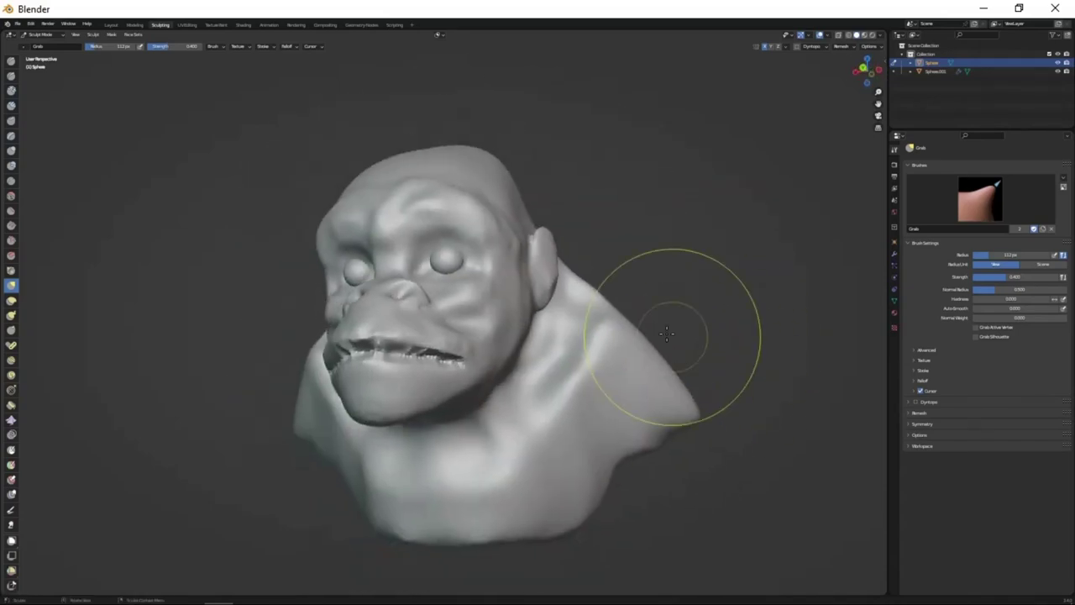
mouse_move(607, 275)
middle_down()
mouse_move(593, 427)
mouse_move(480, 400)
mouse_move(530, 437)
mouse_move(502, 361)
mouse_move(521, 395)
mouse_move(504, 403)
mouse_move(563, 415)
mouse_move(545, 344)
mouse_move(521, 362)
mouse_move(547, 360)
middle_up()
scroll(530, 438, up, 2)
scroll(521, 395, down, 2)
- Carve the nostrils into the nose with the Draw brush, working close around the nose and mouth
key(x)
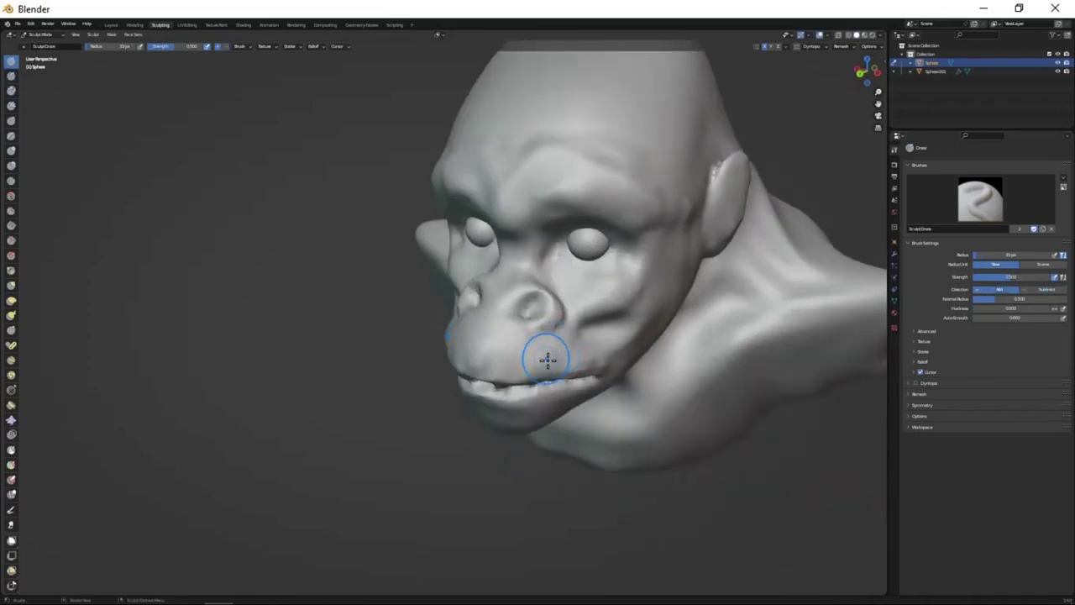
middle_drag(505, 327, 562, 362)
scroll(562, 362, up, 2)
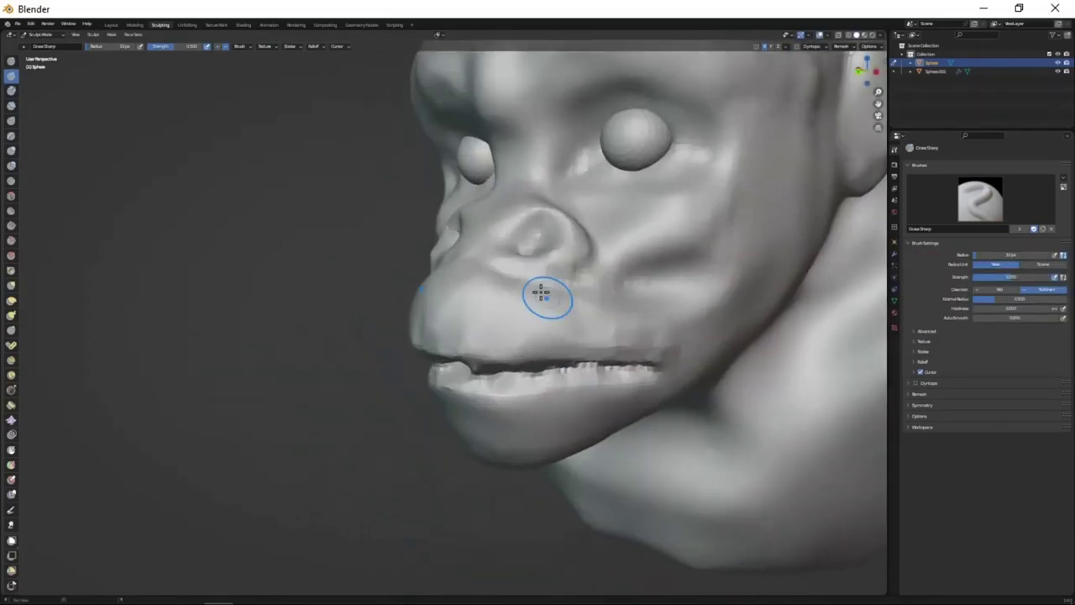
mouse_move(542, 293)
middle_down()
mouse_move(514, 298)
mouse_move(497, 249)
middle_up()
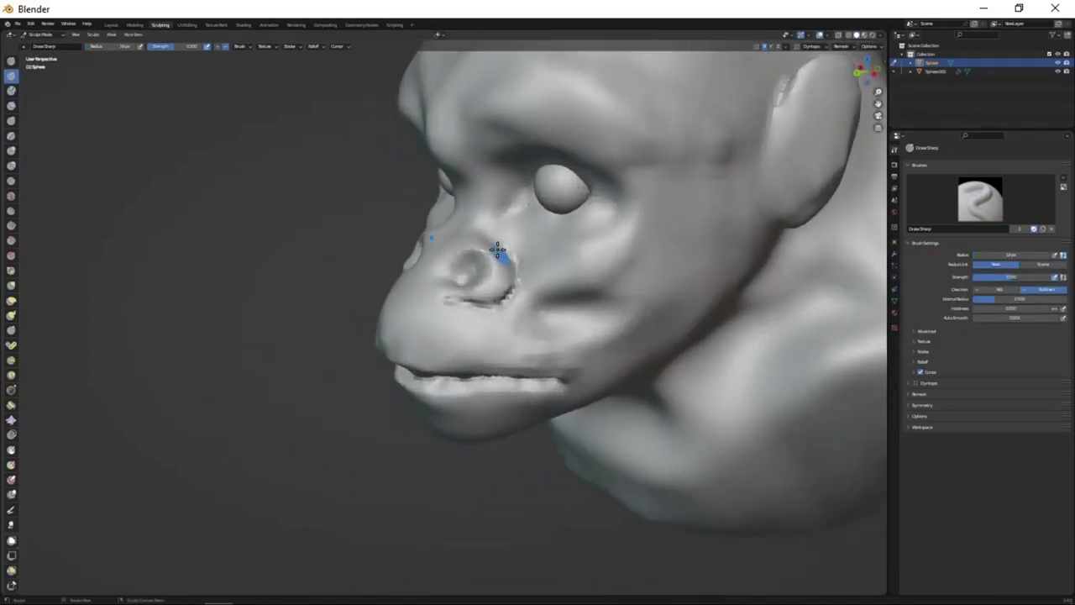
middle_drag(496, 294, 486, 235)
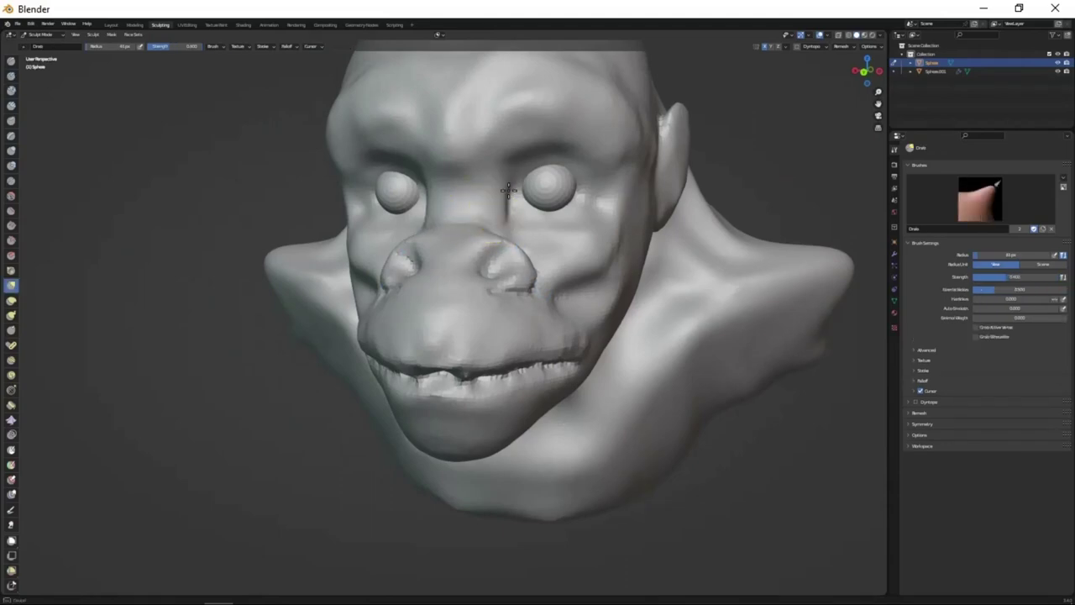
mouse_move(509, 190)
middle_down()
mouse_move(500, 290)
mouse_move(463, 289)
mouse_move(543, 298)
mouse_move(484, 289)
mouse_move(499, 249)
mouse_move(404, 243)
mouse_move(456, 312)
mouse_move(428, 331)
mouse_move(532, 370)
middle_up()
- Build thick raised rims around the nostrils and texture the nose tip with Draw and Grab
key(x)
scroll(533, 370, up, 2)
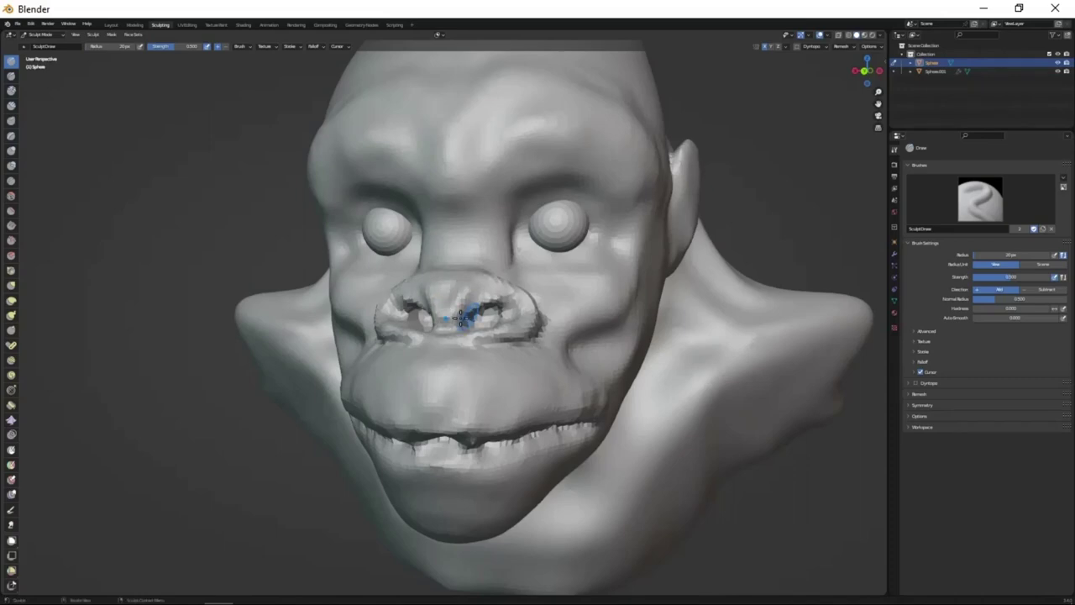
mouse_move(462, 317)
middle_down()
mouse_move(511, 314)
mouse_move(473, 373)
mouse_move(497, 397)
mouse_move(525, 396)
middle_up()
middle_drag(376, 427, 449, 446)
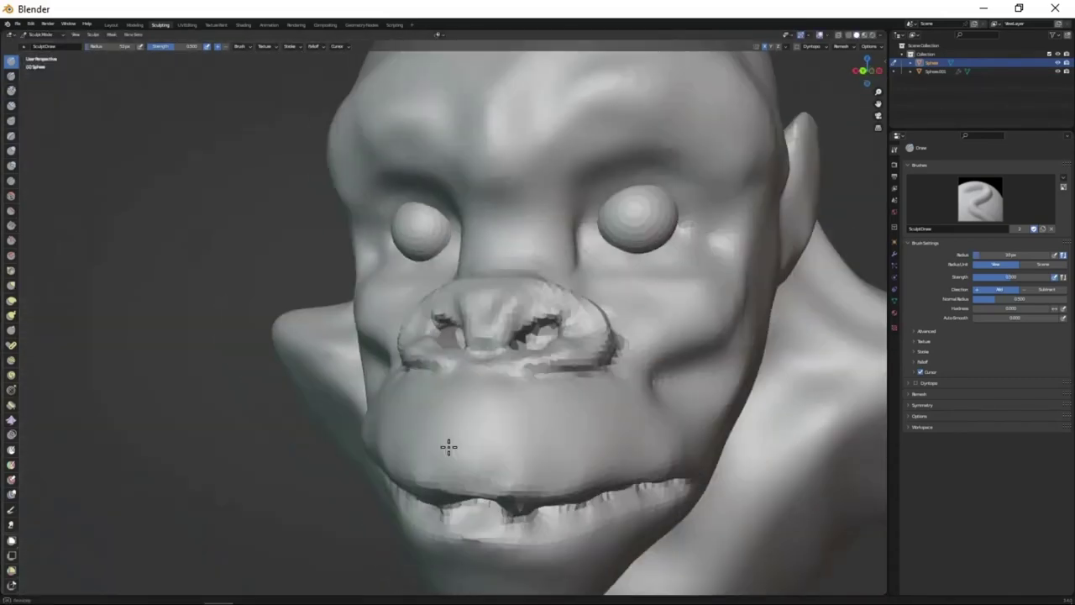
mouse_move(591, 365)
middle_down()
mouse_move(510, 336)
mouse_move(582, 339)
middle_up()
key(g)
key(x)
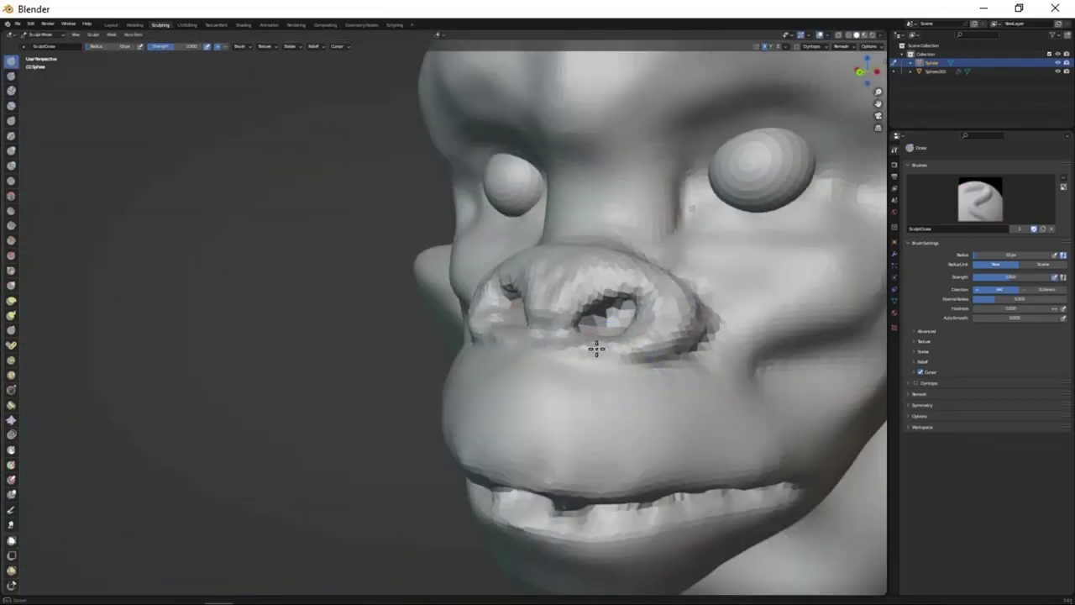
middle_drag(567, 410, 585, 407)
middle_drag(581, 317, 575, 359)
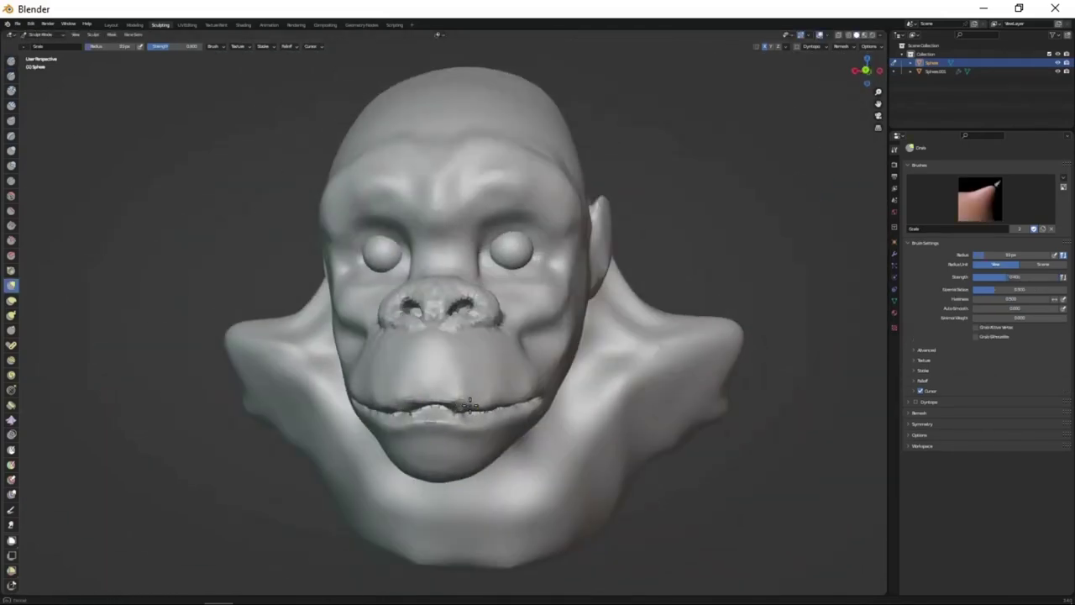
- Build up fuller upper and lower lips around the mouth with the Draw brush
mouse_move(498, 395)
middle_down()
mouse_move(518, 426)
mouse_move(583, 432)
mouse_move(603, 386)
mouse_move(552, 448)
middle_up()
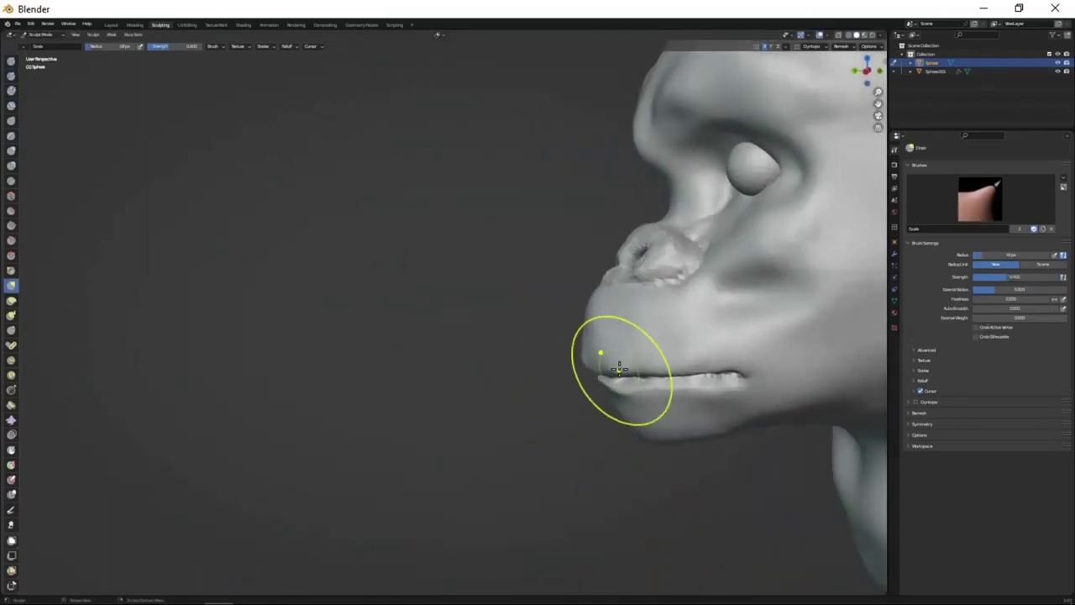
mouse_move(619, 367)
middle_down()
mouse_move(580, 352)
mouse_move(588, 348)
mouse_move(615, 391)
mouse_move(572, 348)
mouse_move(629, 410)
mouse_move(535, 381)
mouse_move(449, 377)
mouse_move(459, 353)
middle_up()
scroll(458, 353, up, 2)
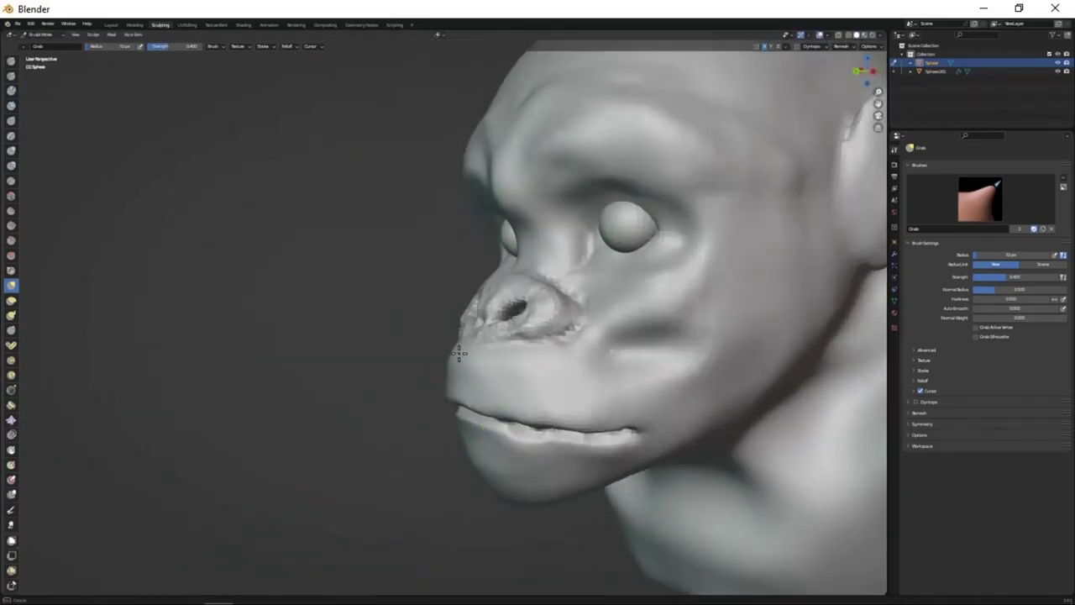
key(x)
mouse_move(469, 409)
middle_down()
mouse_move(552, 383)
mouse_move(512, 420)
middle_up()
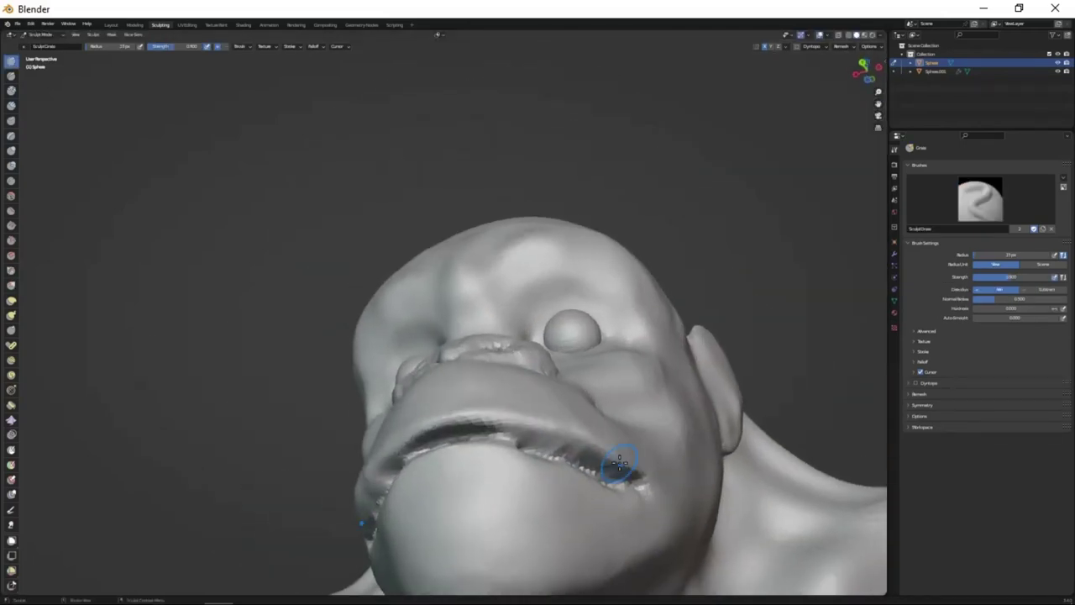
middle_drag(512, 495, 544, 379)
- Carve a smooth, closed mouth line with Draw Sharp, then refine lips and brows with Grab
key(shift+x)
middle_drag(563, 448, 614, 367)
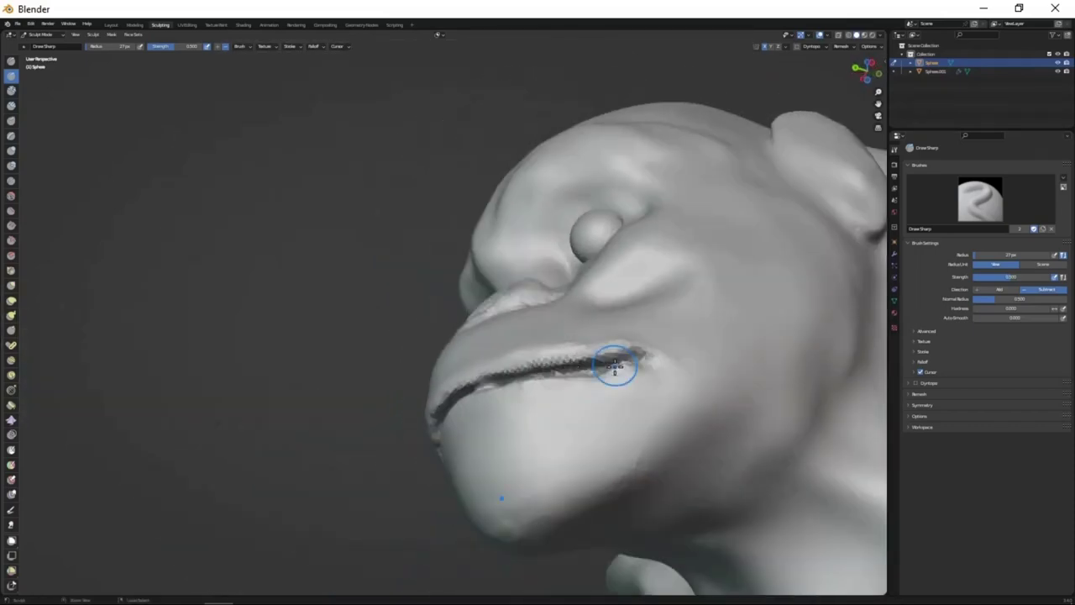
mouse_move(440, 407)
middle_down()
mouse_move(559, 384)
mouse_move(533, 461)
mouse_move(503, 381)
mouse_move(463, 372)
middle_up()
key(g)
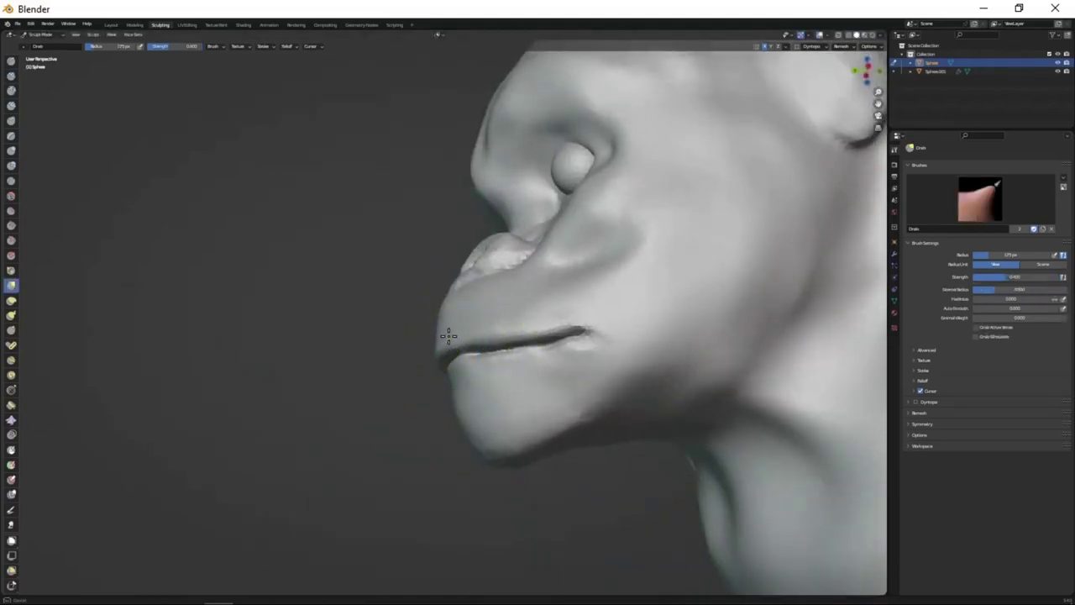
mouse_move(448, 336)
middle_down()
mouse_move(525, 344)
mouse_move(521, 358)
middle_up()
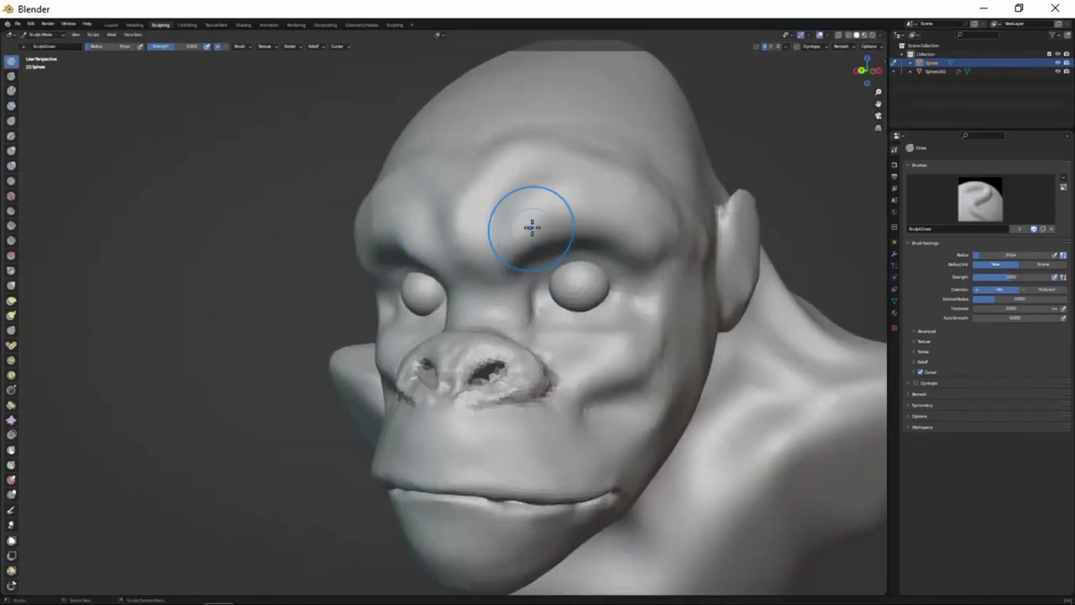
mouse_move(532, 227)
middle_down()
mouse_move(619, 240)
mouse_move(580, 332)
middle_up()
key(g)
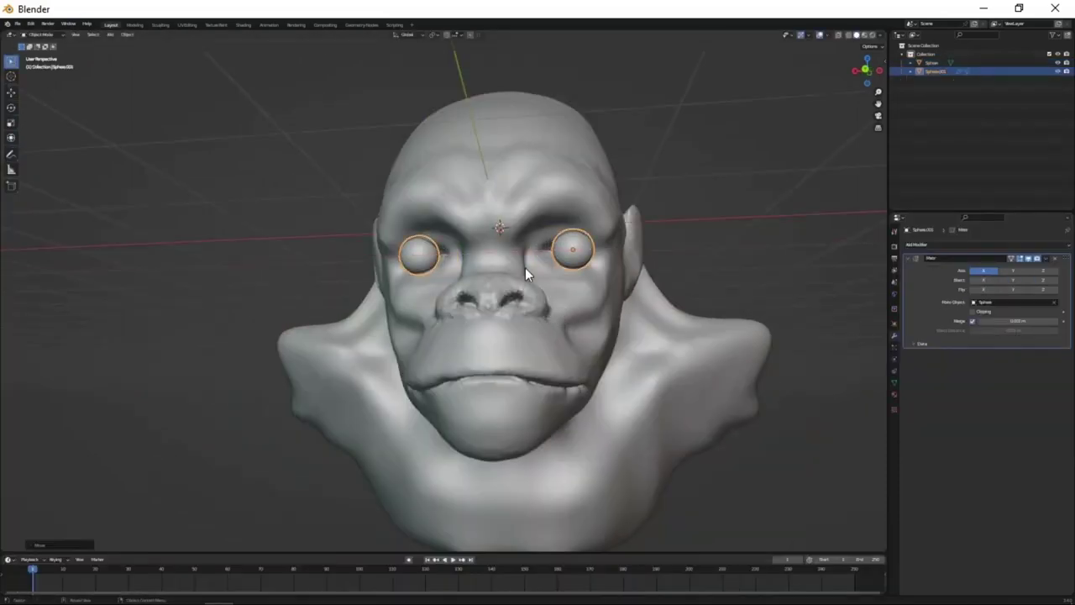
- Reselect the head and build heavy eyelids and under-eye cheek folds with Grab and Draw
middle_drag(525, 268, 497, 310)
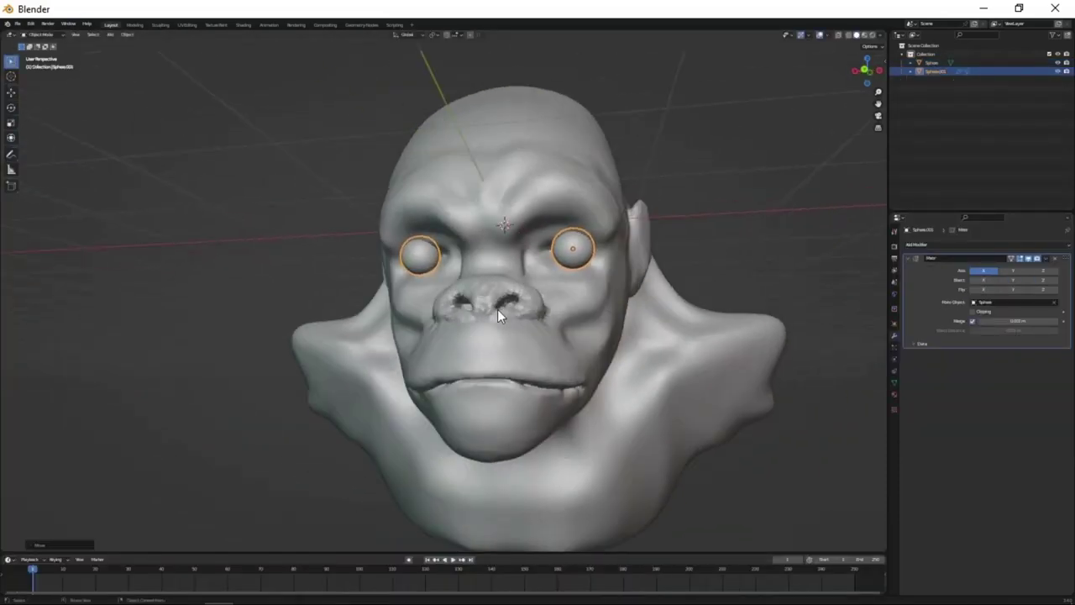
click(473, 329)
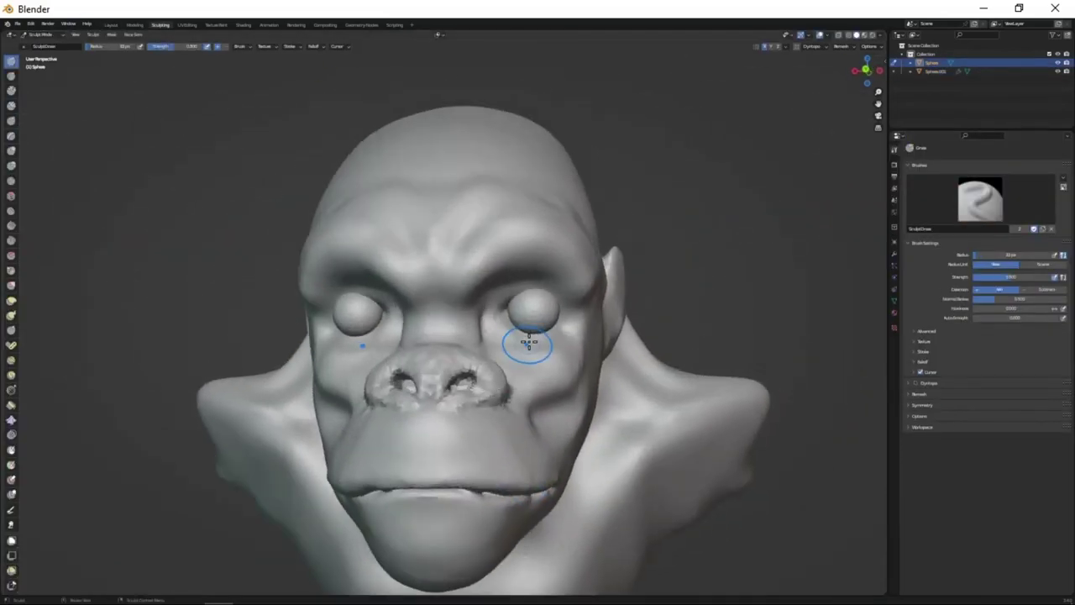
mouse_move(551, 300)
middle_down()
mouse_move(461, 332)
mouse_move(521, 409)
mouse_move(445, 304)
mouse_move(516, 357)
middle_up()
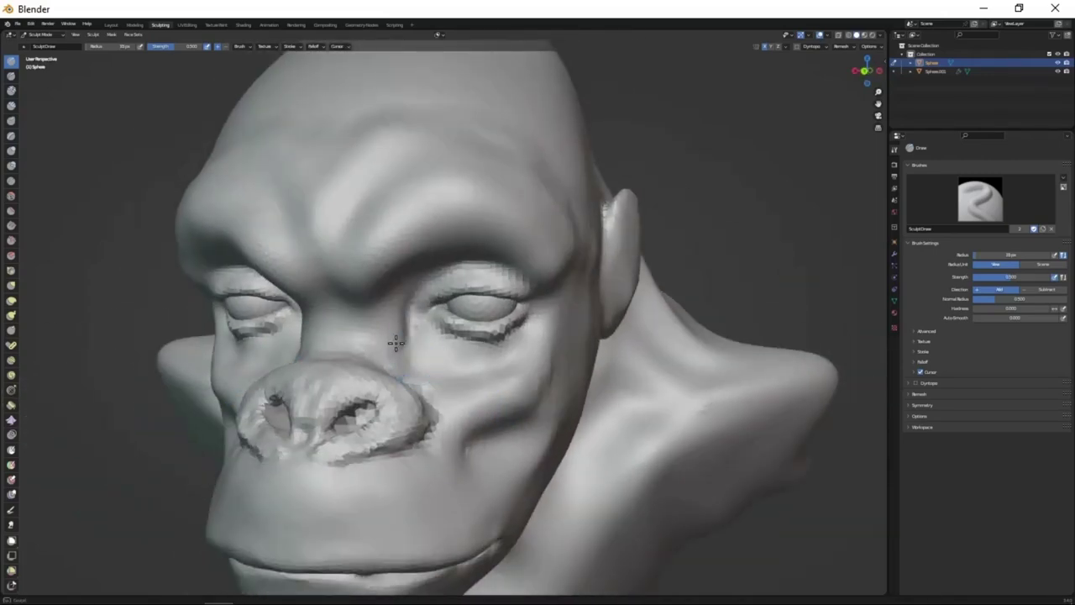
mouse_move(344, 322)
middle_down()
mouse_move(439, 281)
mouse_move(516, 363)
mouse_move(428, 283)
mouse_move(459, 259)
mouse_move(542, 349)
mouse_move(593, 228)
mouse_move(523, 355)
mouse_move(493, 384)
mouse_move(423, 330)
middle_up()
key(g)
key(x)
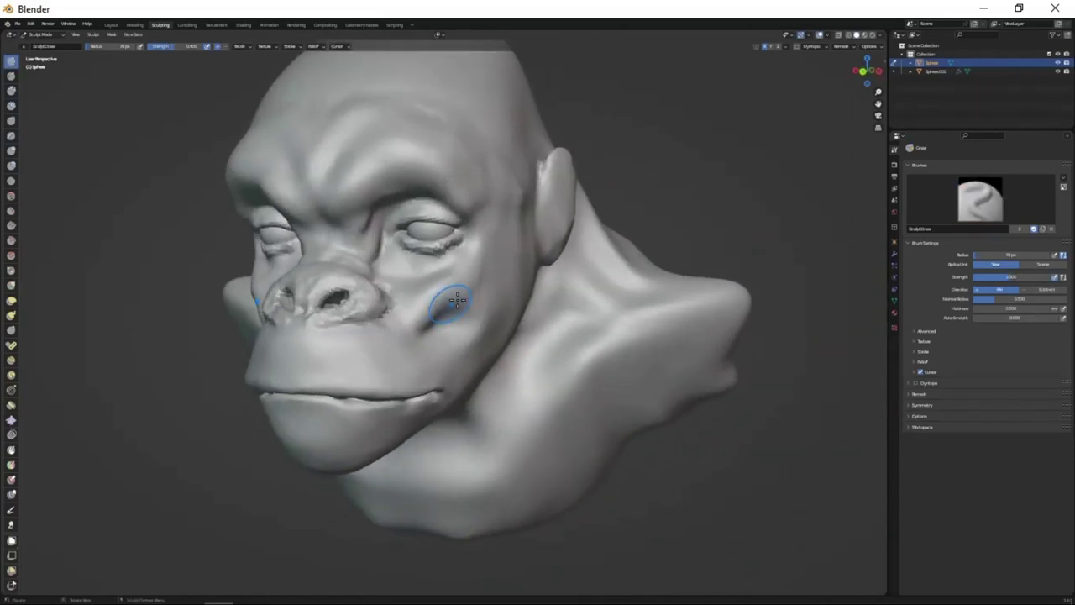
middle_drag(383, 293, 478, 305)
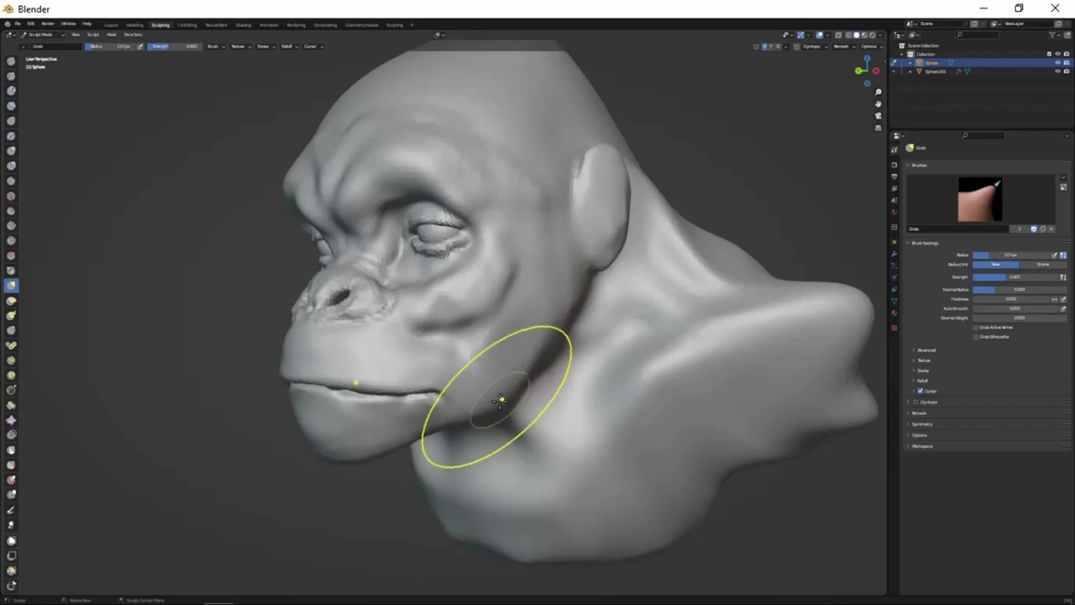
- Add deeper wrinkles around the nose and face with the Draw brush
mouse_move(500, 400)
middle_down()
mouse_move(453, 436)
mouse_move(551, 407)
middle_up()
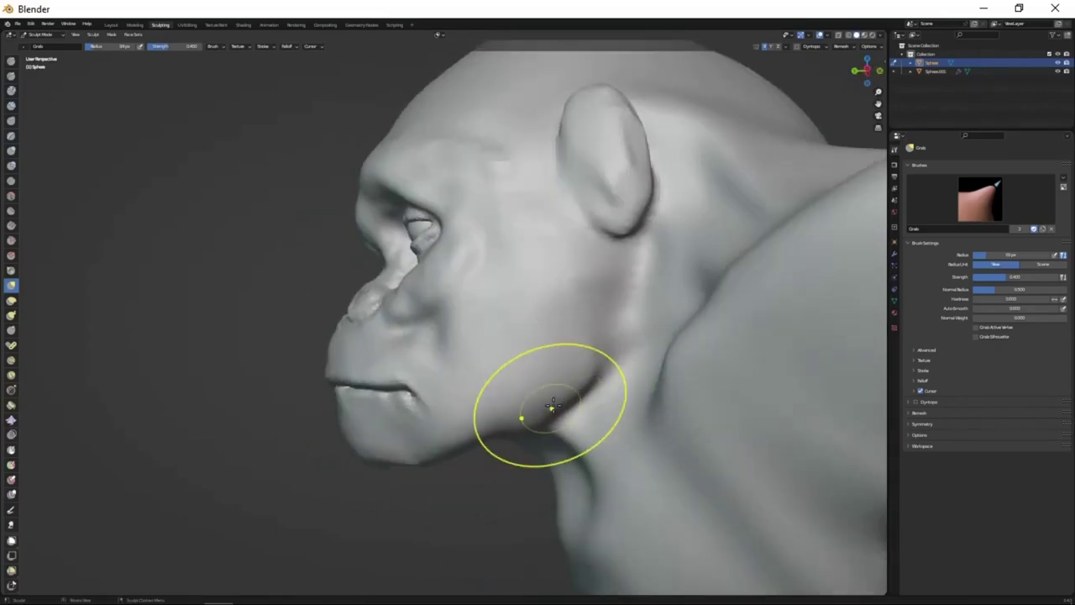
scroll(605, 351, down, 3)
key(x)
mouse_move(551, 462)
middle_down()
mouse_move(554, 367)
mouse_move(475, 436)
mouse_move(513, 513)
mouse_move(497, 363)
mouse_move(518, 415)
mouse_move(492, 420)
mouse_move(516, 369)
mouse_move(519, 408)
mouse_move(567, 304)
middle_up()
scroll(518, 416, up, 3)
scroll(516, 369, up, 3)
key(x)
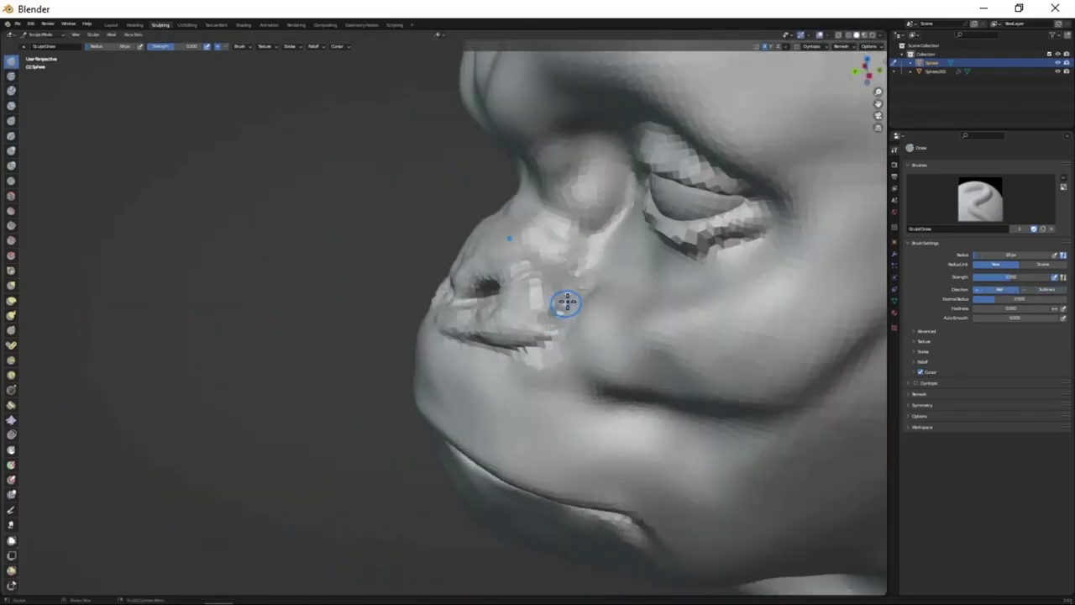
scroll(539, 340, down, 2)
mouse_move(539, 340)
middle_down()
mouse_move(495, 413)
mouse_move(474, 416)
middle_up()
scroll(521, 378, down, 3)
scroll(474, 416, up, 2)
- Reshape the ear with Grab, then sculpt folds and ridges inside it with Draw
middle_drag(523, 316, 538, 367)
key(g)
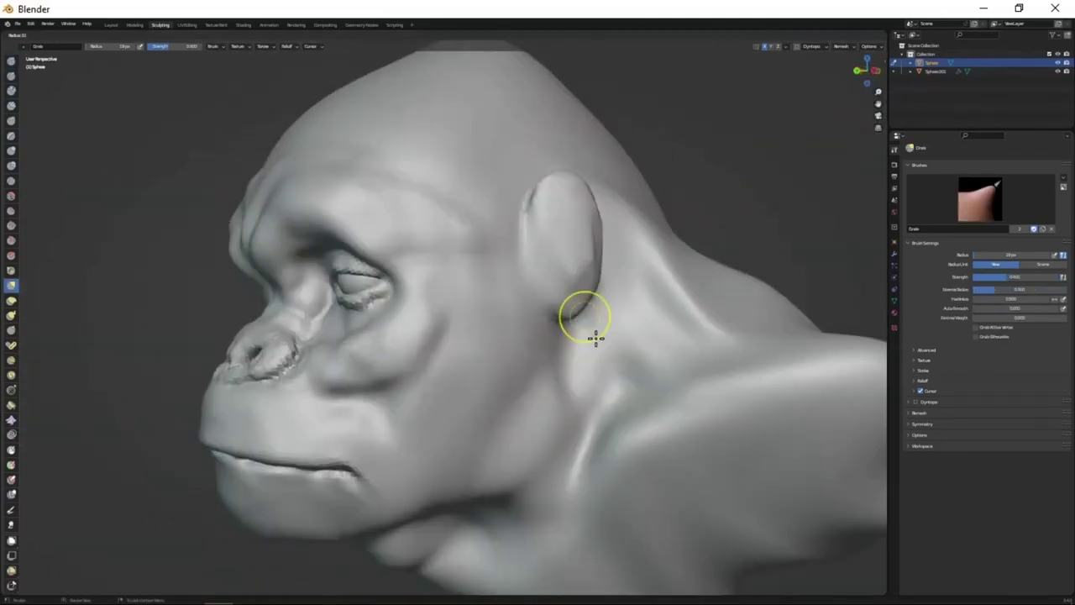
scroll(593, 336, up, 3)
middle_drag(594, 270, 547, 232)
scroll(567, 216, up, 3)
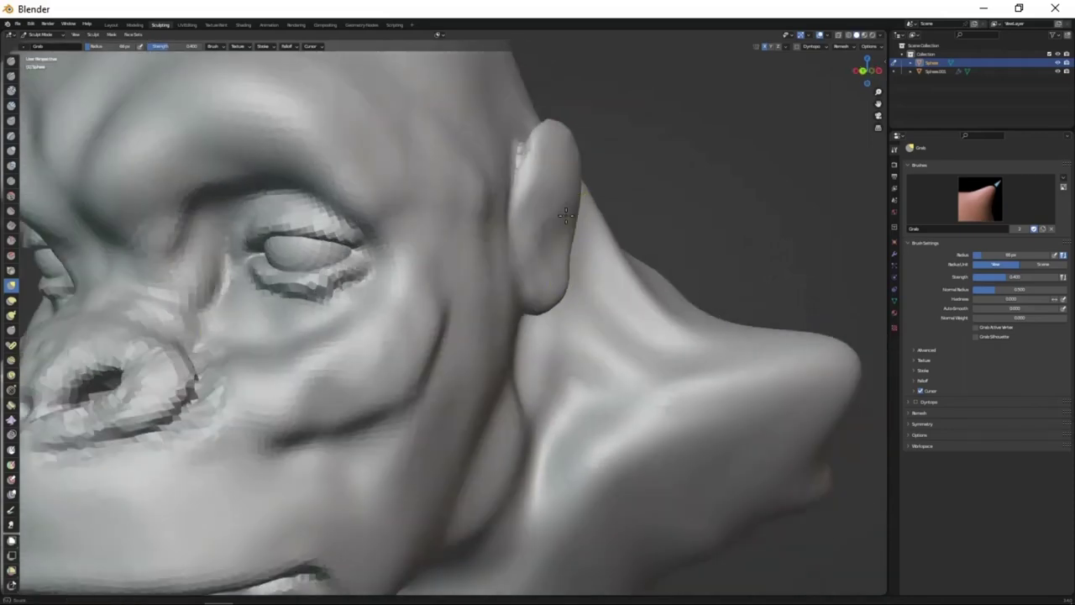
scroll(525, 237, down, 4)
key(x)
middle_drag(499, 324, 512, 245)
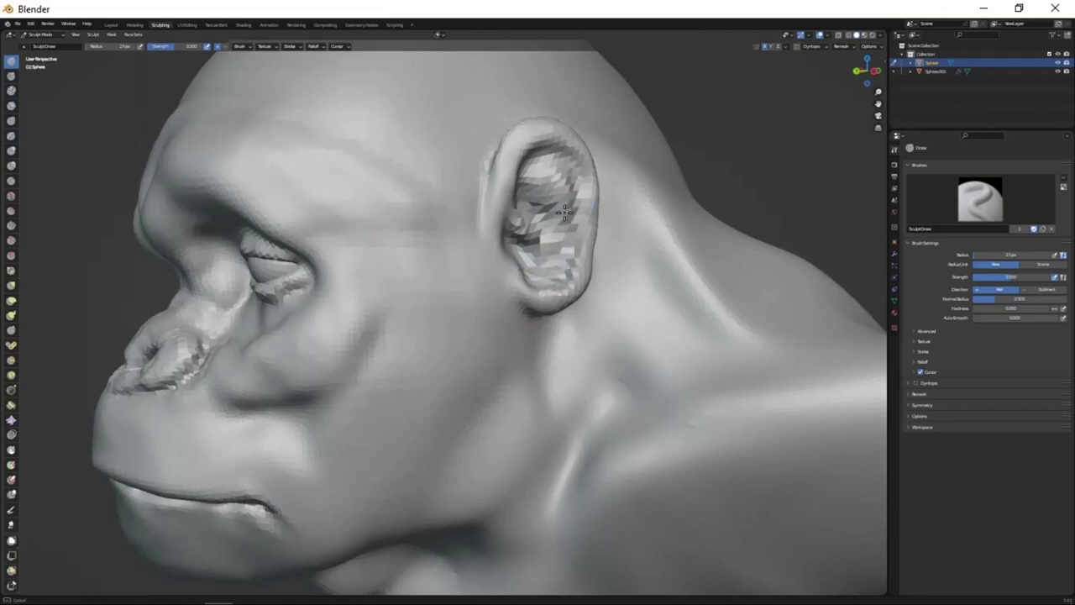
- Reshape the jaw and neck under the chin and add faint forehead creases
scroll(502, 288, down, 4)
mouse_move(569, 391)
middle_down()
mouse_move(547, 367)
mouse_move(498, 401)
middle_up()
scroll(566, 391, up, 2)
middle_drag(365, 347, 453, 389)
scroll(453, 389, up, 2)
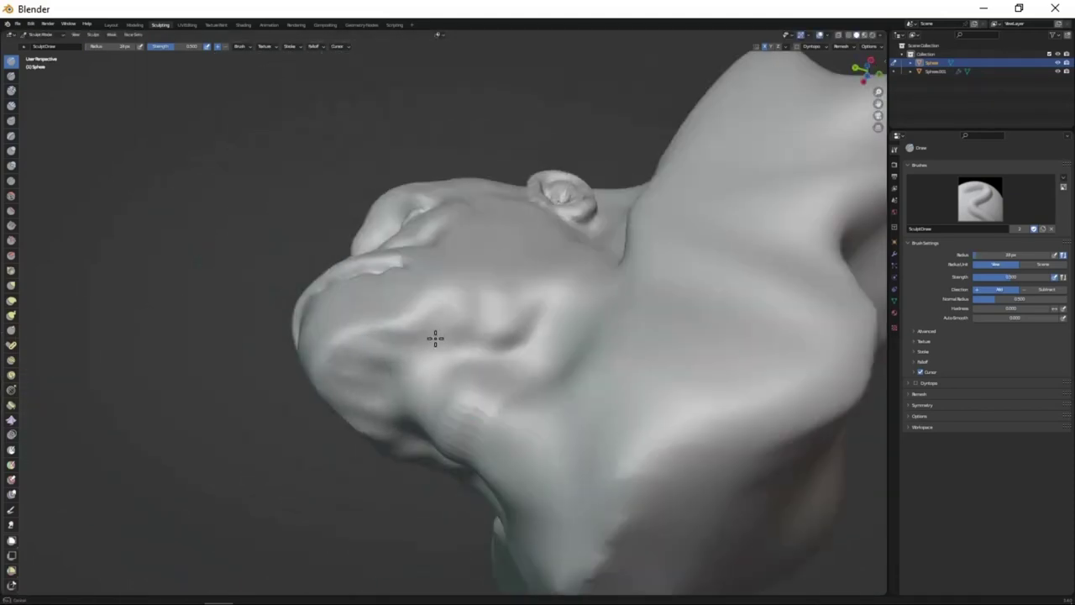
scroll(517, 378, down, 4)
mouse_move(517, 378)
middle_down()
mouse_move(529, 446)
mouse_move(368, 222)
middle_up()
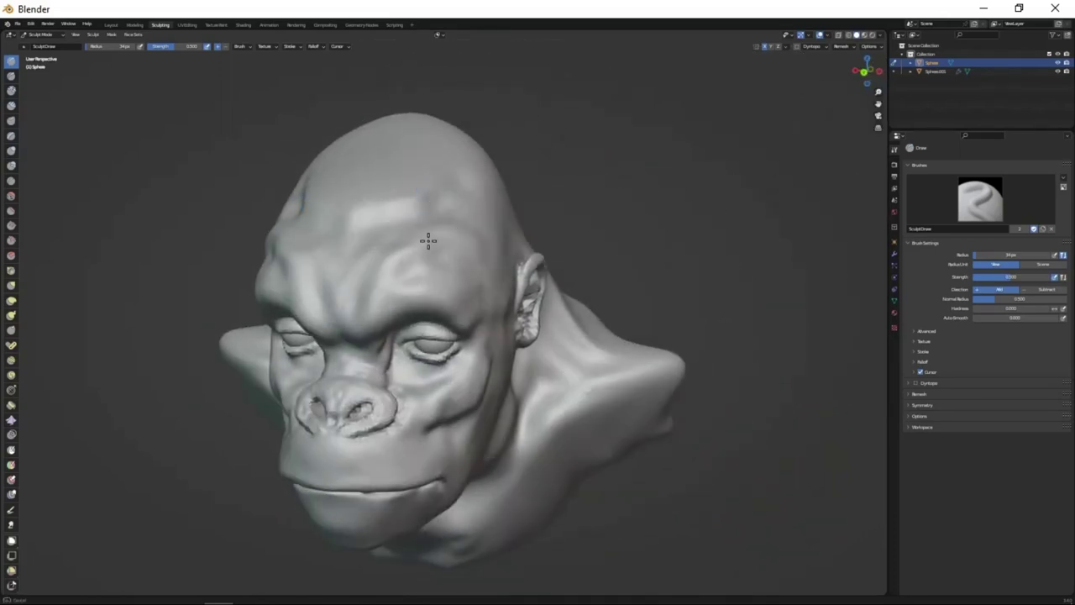
- Raise the skull into a taller crest and add a forehead crease
middle_drag(525, 371, 411, 269)
mouse_move(481, 265)
middle_down()
mouse_move(477, 222)
mouse_move(537, 303)
mouse_move(470, 227)
mouse_move(559, 288)
mouse_move(523, 355)
mouse_move(507, 218)
mouse_move(504, 264)
middle_up()
scroll(504, 263, down, 3)
scroll(516, 312, up, 4)
mouse_move(516, 312)
middle_down()
mouse_move(496, 346)
mouse_move(526, 226)
mouse_move(493, 150)
middle_up()
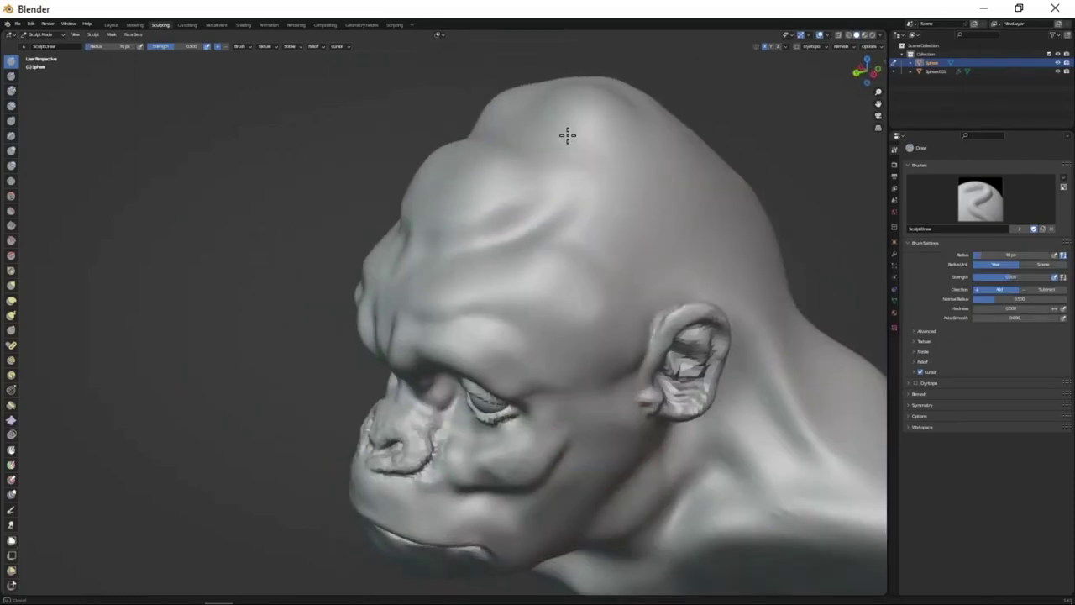
middle_drag(564, 183, 555, 161)
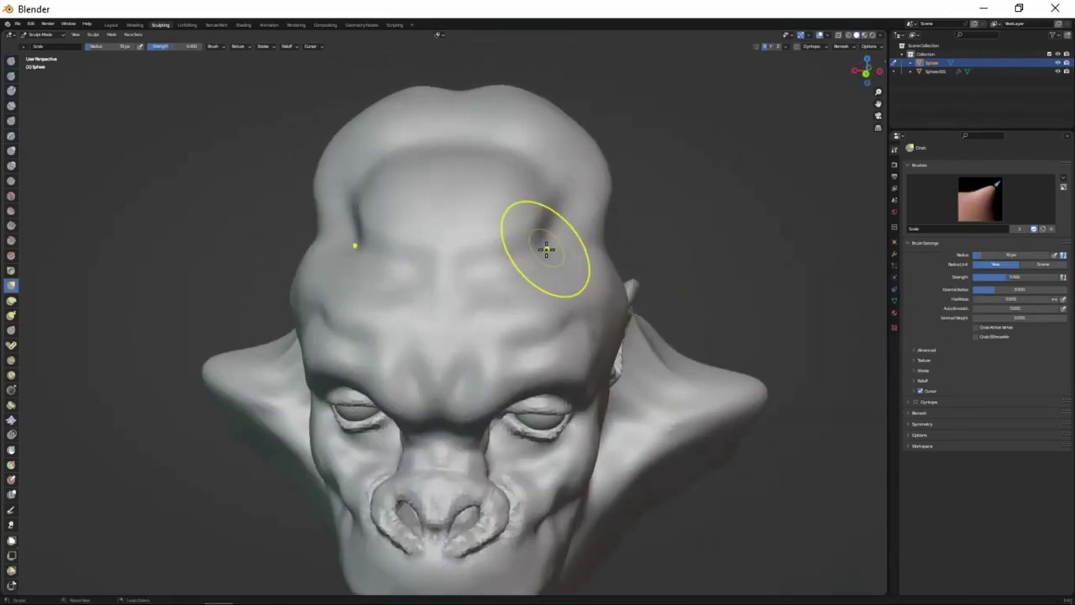
mouse_move(546, 248)
middle_down()
mouse_move(511, 300)
mouse_move(511, 108)
middle_up()
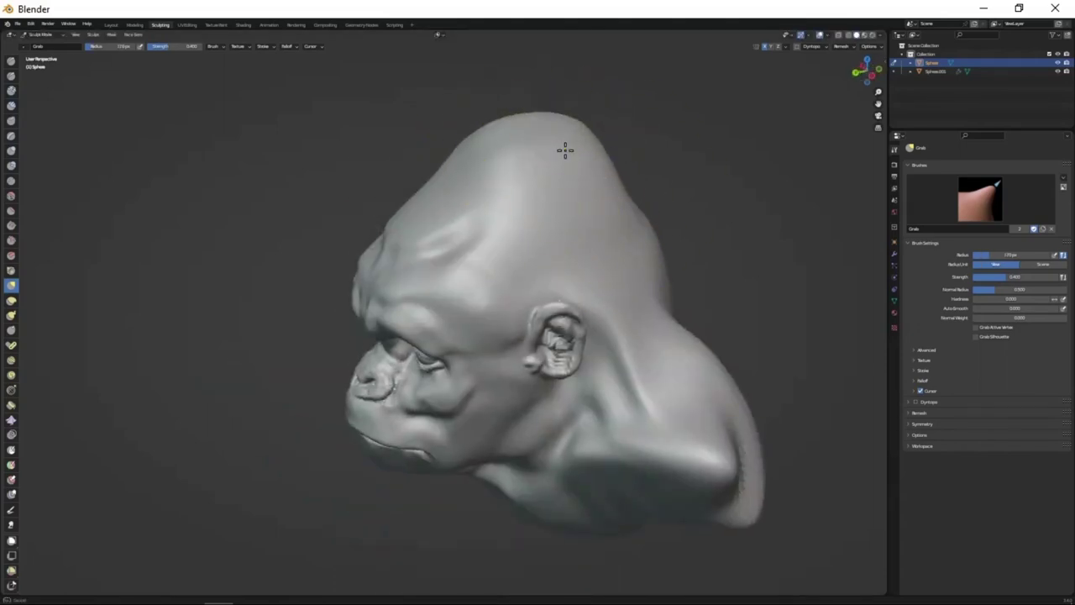
mouse_move(565, 150)
middle_down()
mouse_move(519, 271)
mouse_move(532, 184)
mouse_move(532, 209)
middle_up()
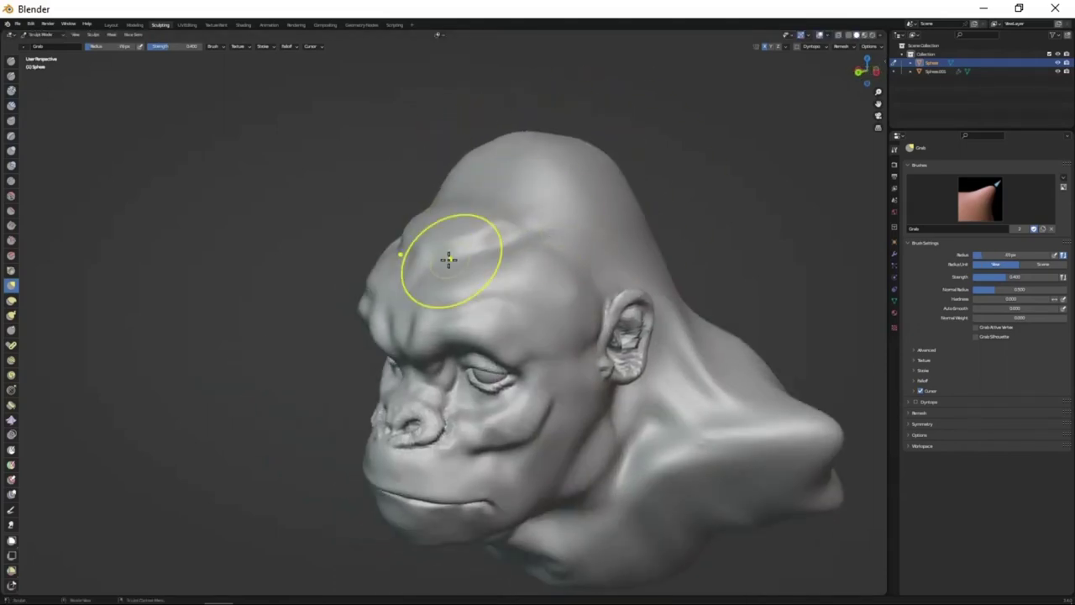
mouse_move(449, 259)
middle_down()
mouse_move(523, 314)
mouse_move(480, 289)
mouse_move(468, 153)
mouse_move(510, 248)
middle_up()
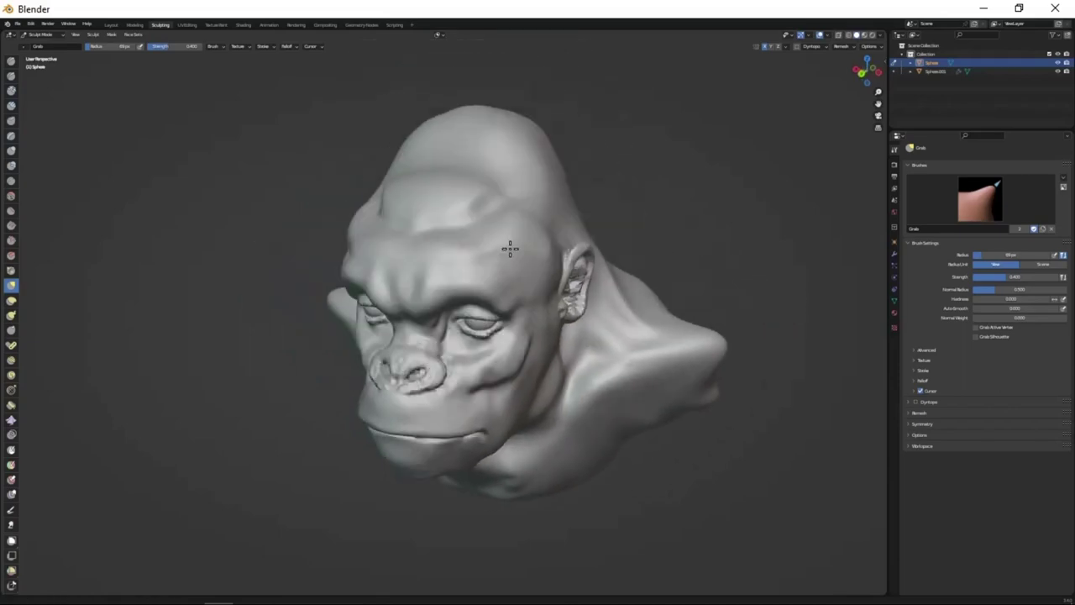
mouse_move(471, 174)
middle_down()
mouse_move(442, 193)
mouse_move(487, 176)
mouse_move(487, 122)
middle_up()
mouse_move(537, 222)
middle_down()
mouse_move(512, 214)
mouse_move(653, 281)
mouse_move(683, 403)
mouse_move(694, 389)
mouse_move(753, 512)
mouse_move(557, 355)
mouse_move(629, 379)
mouse_move(684, 448)
mouse_move(610, 386)
middle_up()
- Carve neck folds under the chin with Draw, then adjust the head shape with Grab
key(x)
middle_drag(673, 304, 501, 409)
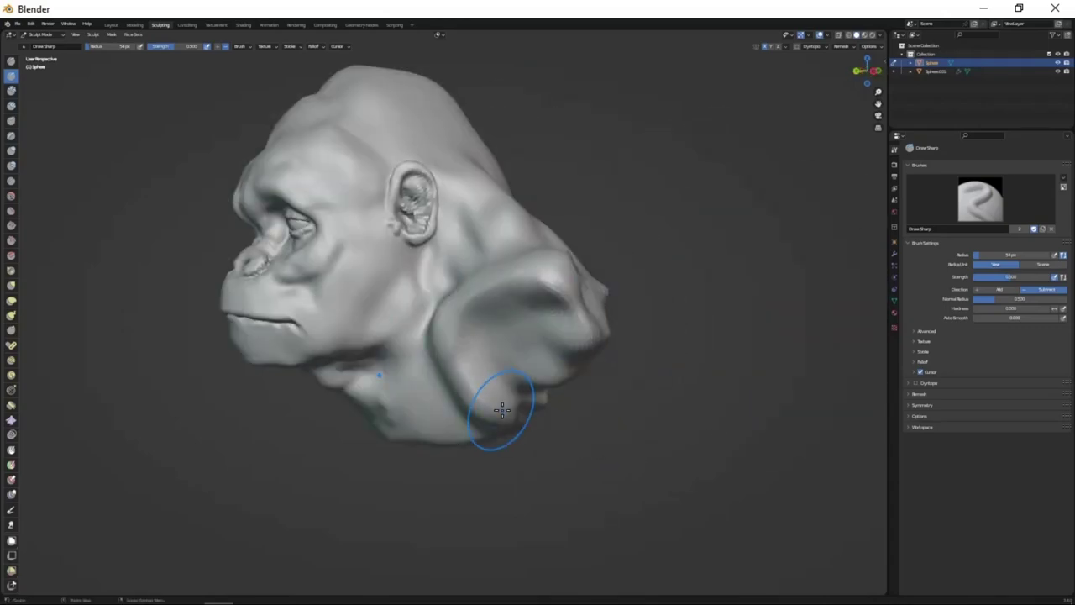
middle_drag(513, 294, 545, 252)
key(g)
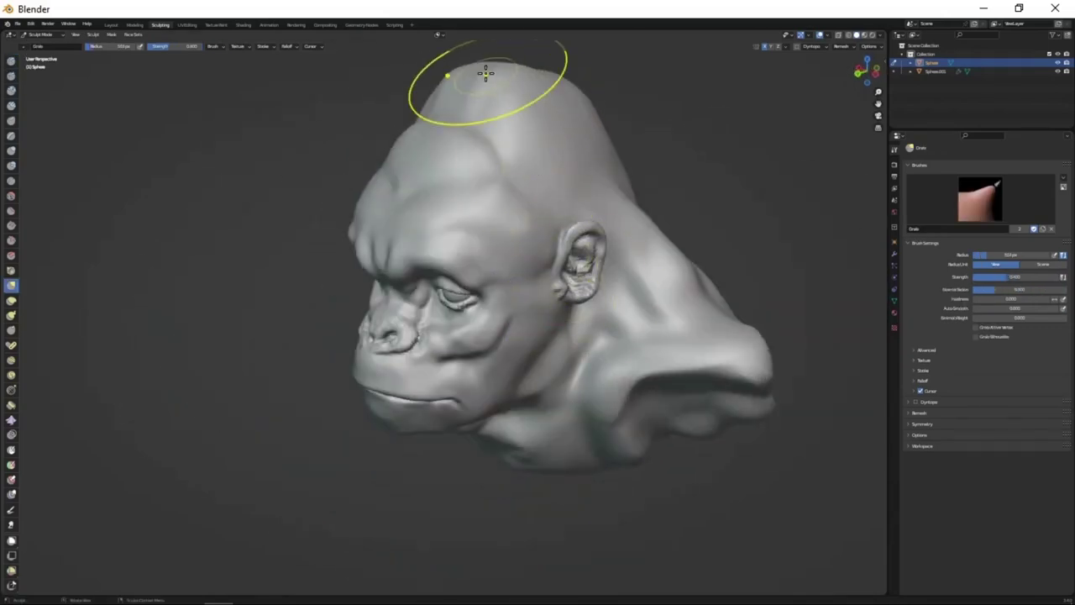
mouse_move(486, 73)
middle_down()
mouse_move(576, 228)
mouse_move(496, 188)
mouse_move(535, 355)
mouse_move(553, 326)
middle_up()
mouse_move(500, 249)
middle_down()
mouse_move(384, 223)
mouse_move(489, 305)
mouse_move(483, 338)
middle_up()
mouse_move(580, 367)
middle_down()
mouse_move(580, 391)
mouse_move(504, 199)
mouse_move(599, 396)
mouse_move(555, 395)
middle_up()
- Set the remesh voxel size to 0.0200 m
key(r)
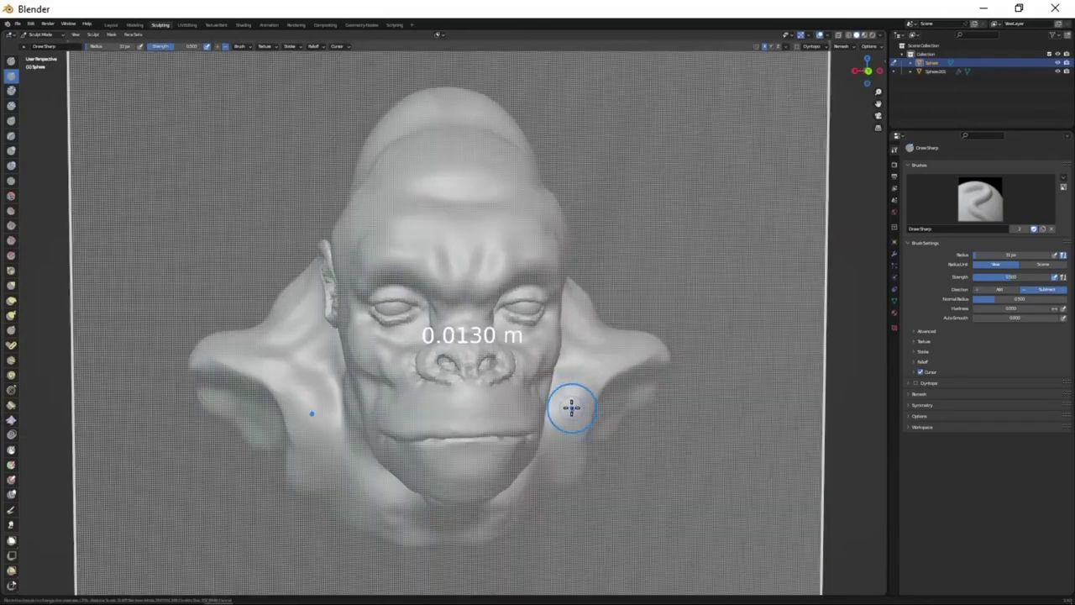
click(571, 408)
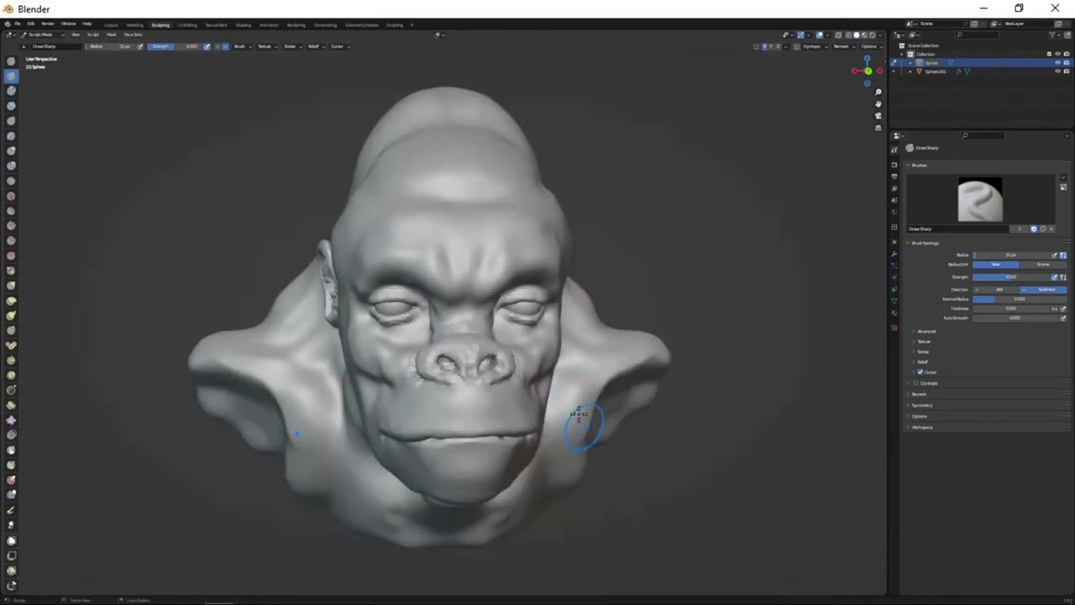
mouse_move(602, 422)
middle_down()
mouse_move(547, 355)
mouse_move(551, 432)
mouse_move(473, 330)
middle_up()
middle_drag(458, 408, 687, 198)
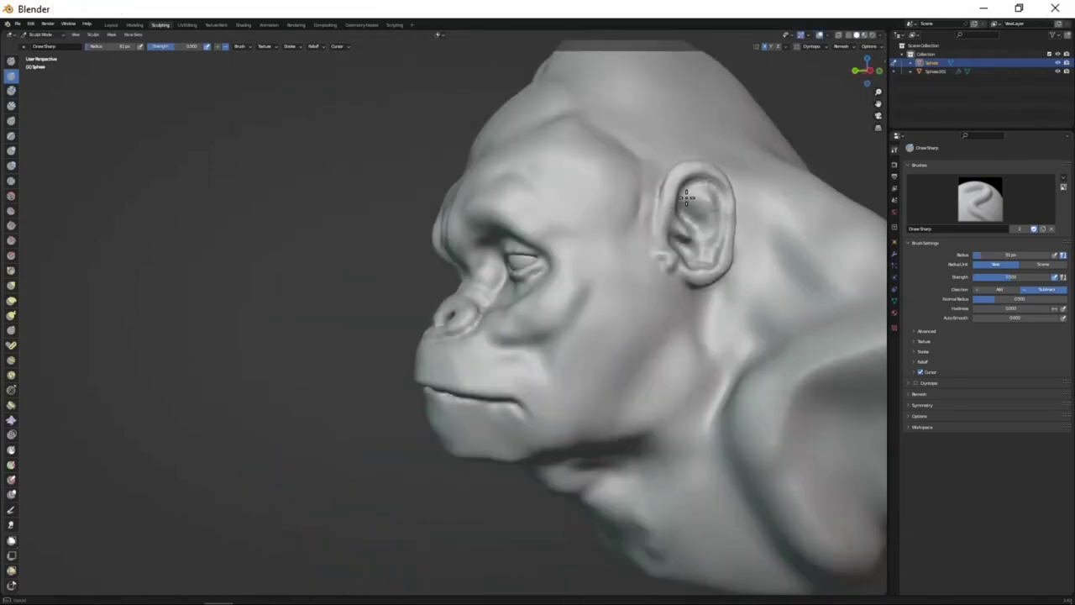
scroll(504, 142, down, 3)
mouse_move(504, 143)
middle_down()
mouse_move(641, 420)
mouse_move(533, 420)
middle_up()
- Check the head's transform values in the sidebar, then hide them again
click(882, 101)
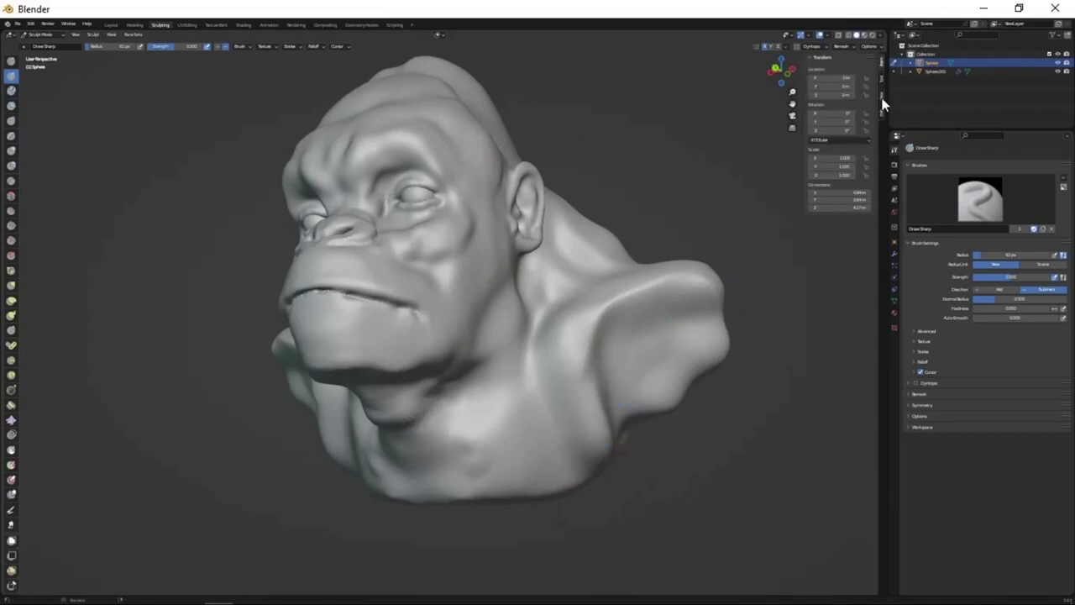
scroll(610, 367, up, 2)
middle_drag(609, 367, 605, 384)
scroll(576, 336, up, 3)
key(n)
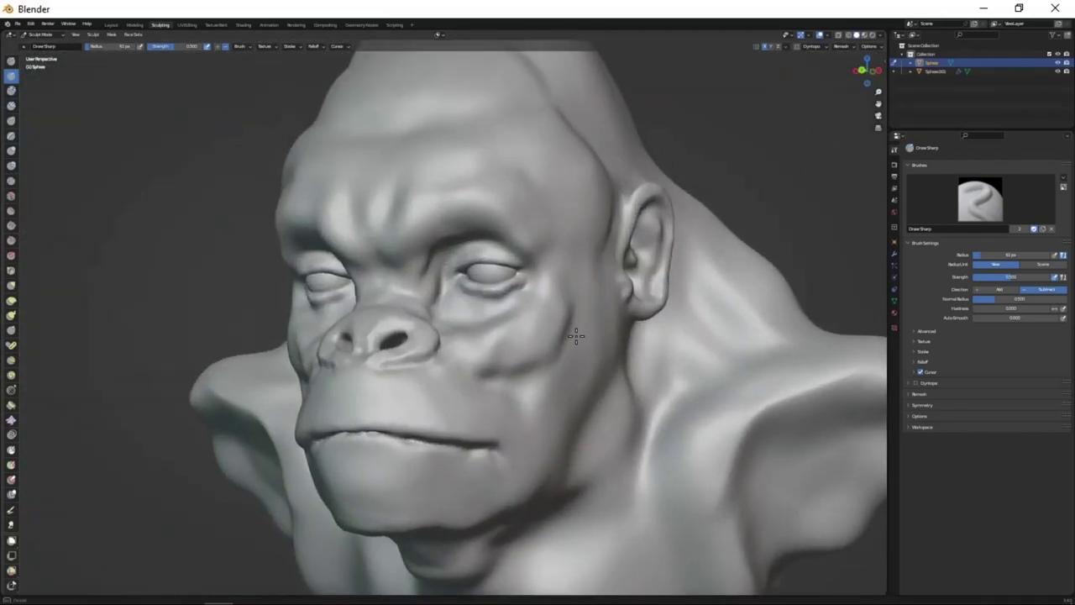
- Reshape the face with Grab while inspecting it from below and the side
mouse_move(438, 343)
middle_down()
mouse_move(444, 320)
mouse_move(552, 428)
mouse_move(591, 266)
mouse_move(562, 214)
mouse_move(622, 193)
middle_up()
scroll(591, 266, down, 2)
scroll(623, 192, up, 3)
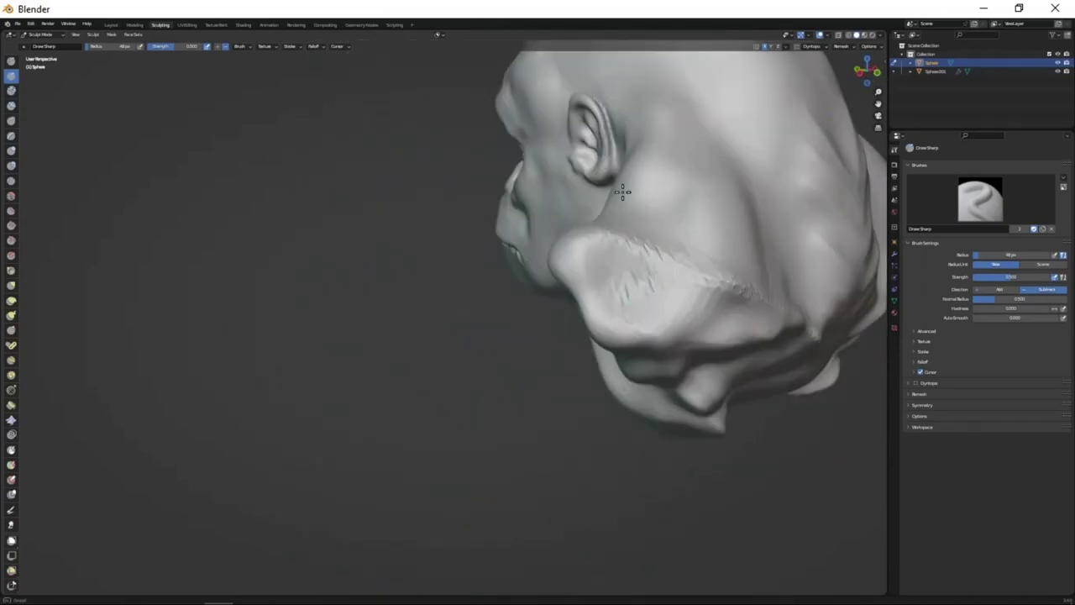
scroll(633, 361, down, 3)
mouse_move(633, 361)
middle_down()
mouse_move(588, 444)
mouse_move(710, 335)
middle_up()
scroll(710, 335, up, 3)
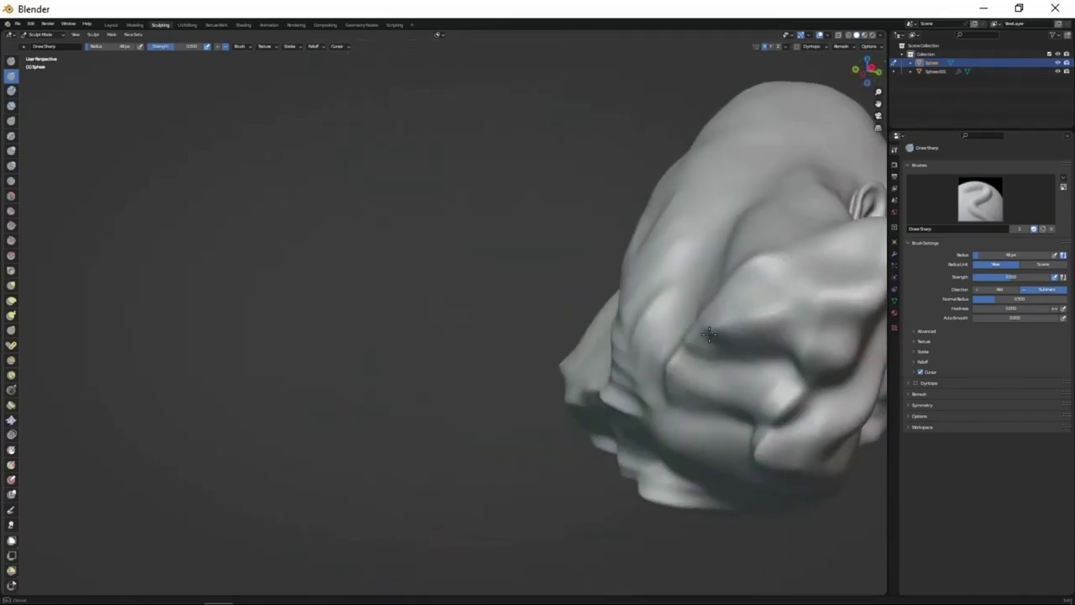
mouse_move(696, 437)
middle_down()
mouse_move(619, 434)
mouse_move(641, 403)
mouse_move(554, 381)
middle_up()
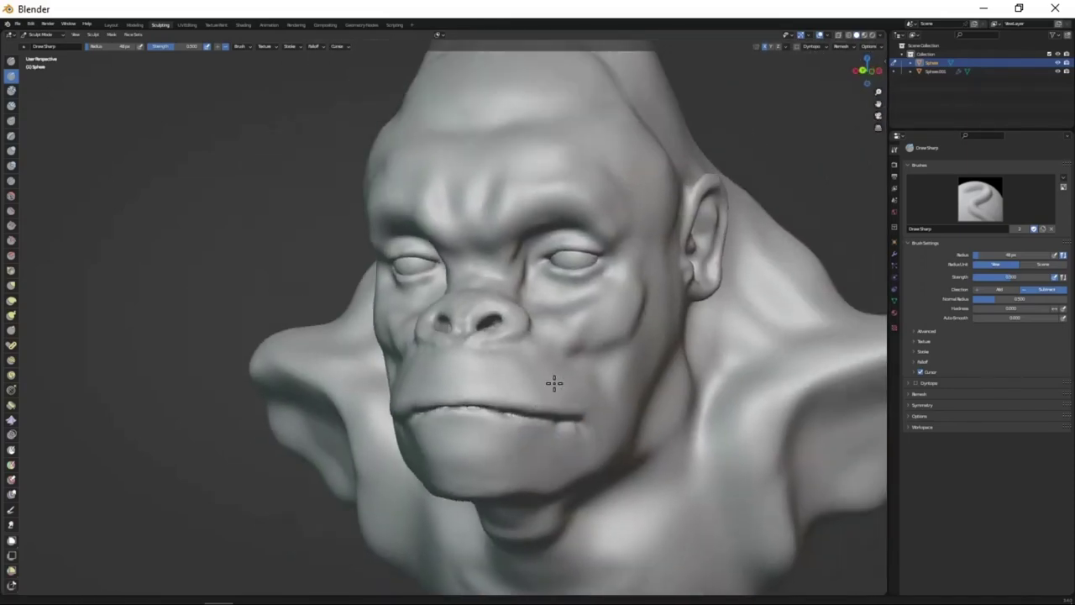
scroll(554, 381, up, 2)
scroll(564, 277, down, 2)
- Sculpt wrinkles across the brow and cheeks with the Draw brush, adjusting its size
key(x)
middle_drag(523, 331, 528, 348)
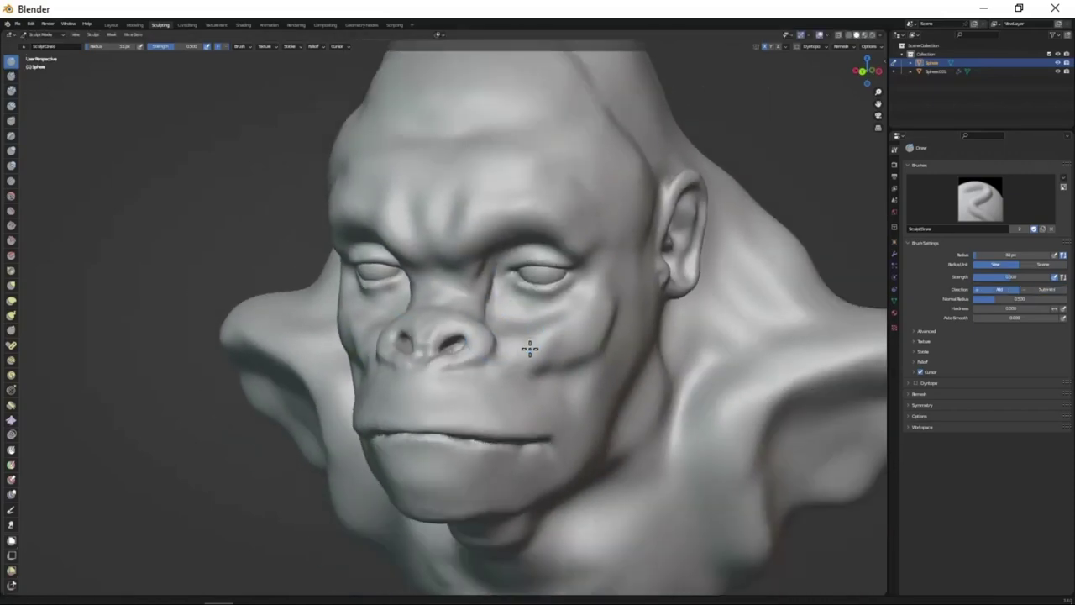
scroll(528, 347, up, 2)
middle_drag(528, 311, 543, 269)
mouse_move(586, 309)
middle_down()
mouse_move(619, 257)
mouse_move(576, 449)
mouse_move(533, 434)
mouse_move(606, 480)
mouse_move(493, 396)
mouse_move(480, 312)
mouse_move(562, 345)
mouse_move(504, 348)
mouse_move(507, 389)
mouse_move(559, 317)
middle_up()
mouse_move(521, 353)
middle_down()
mouse_move(531, 387)
mouse_move(446, 343)
mouse_move(521, 403)
mouse_move(482, 353)
mouse_move(341, 243)
mouse_move(475, 305)
mouse_move(511, 340)
middle_up()
mouse_move(483, 208)
middle_down()
mouse_move(465, 270)
mouse_move(528, 298)
mouse_move(509, 350)
mouse_move(359, 307)
mouse_move(473, 331)
mouse_move(507, 220)
mouse_move(577, 361)
mouse_move(542, 283)
middle_up()
key(f)
- Carve nostril creases, cheek furrows and crown hair strands with the Crease brush
key(shift+d)
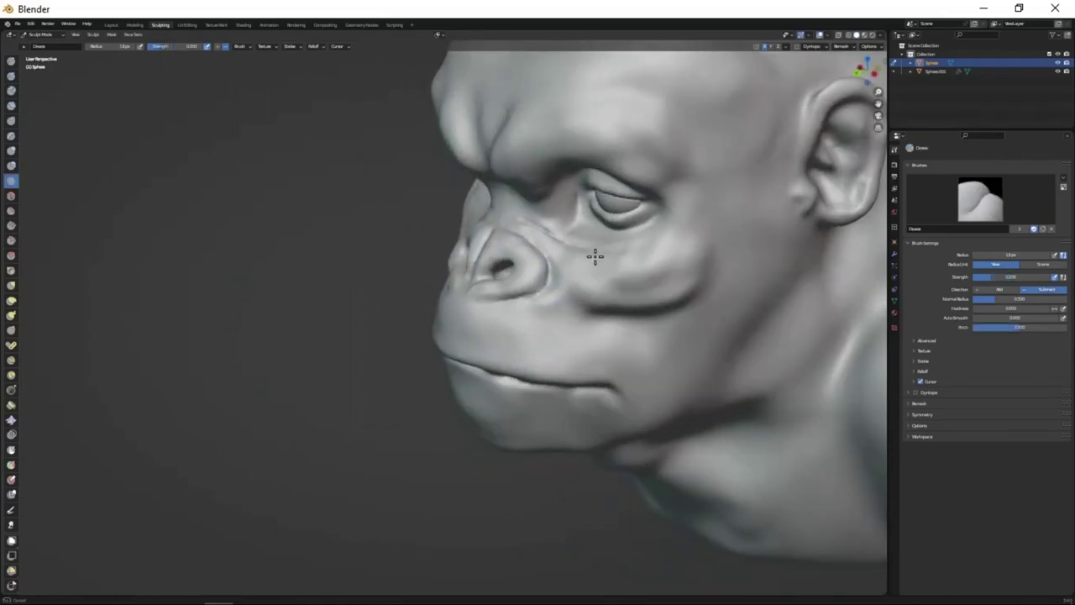
middle_drag(595, 256, 528, 243)
mouse_move(534, 287)
middle_down()
mouse_move(512, 247)
mouse_move(535, 126)
middle_up()
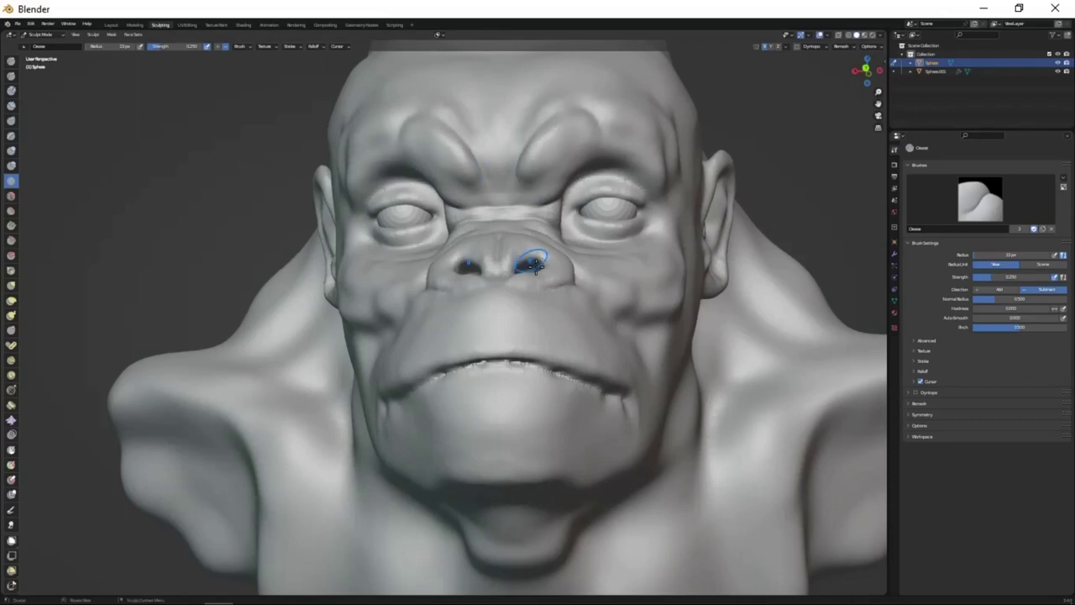
mouse_move(531, 239)
middle_down()
mouse_move(509, 348)
mouse_move(475, 319)
middle_up()
key(shift+d)
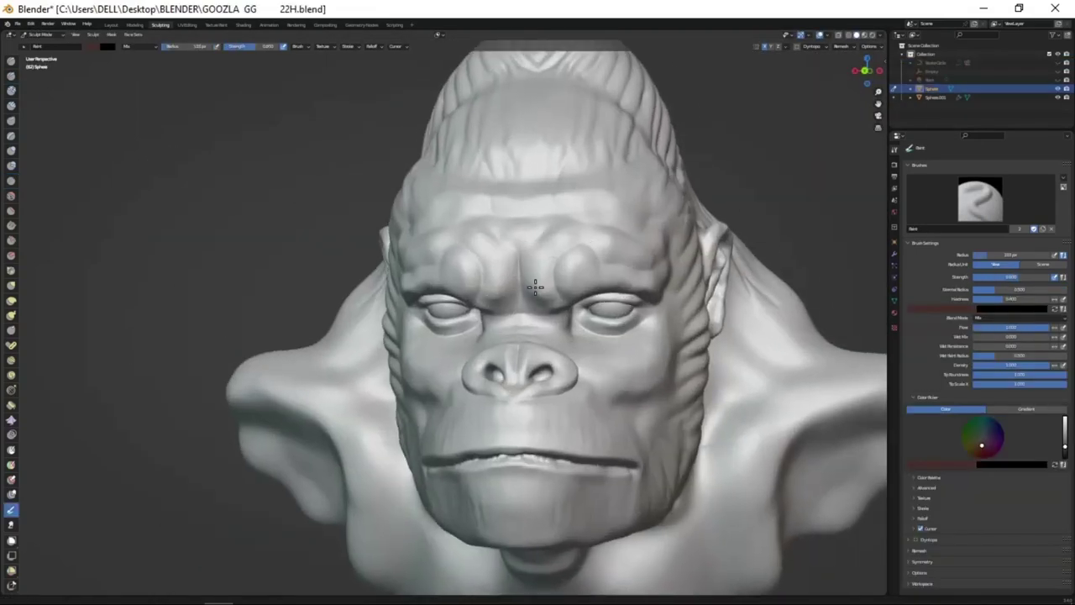
- Paint dark brown over the face, brow, cheeks, muzzle, chin and top of the head
middle_drag(535, 286, 529, 302)
mouse_move(529, 302)
mouse_down()
mouse_move(504, 420)
mouse_move(585, 412)
mouse_up()
middle_drag(477, 390, 557, 360)
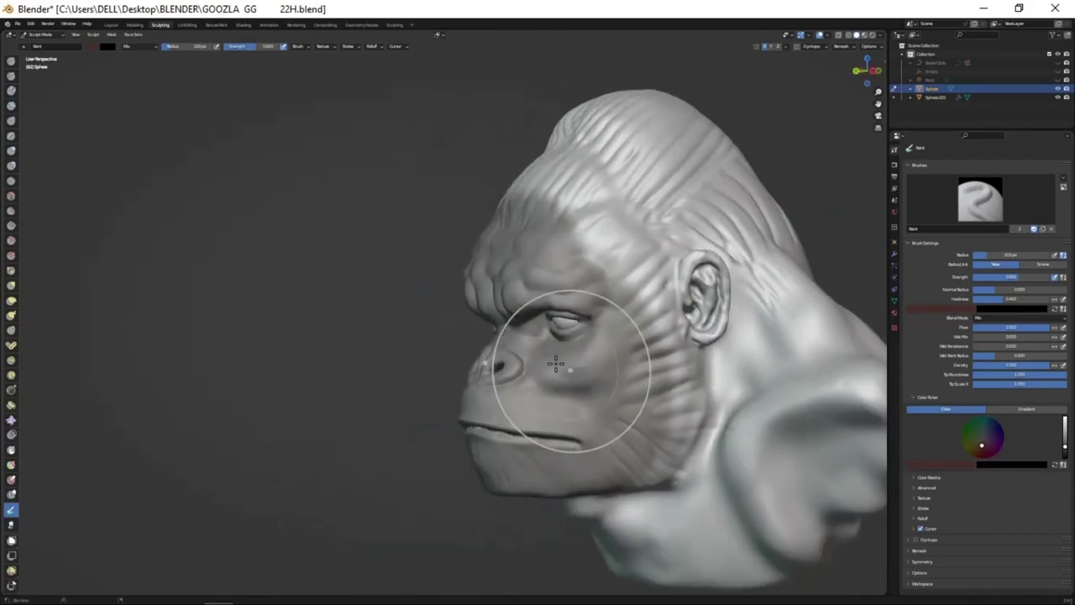
mouse_move(557, 360)
mouse_down()
mouse_move(630, 294)
mouse_move(629, 144)
mouse_move(687, 119)
mouse_move(886, 361)
mouse_up()
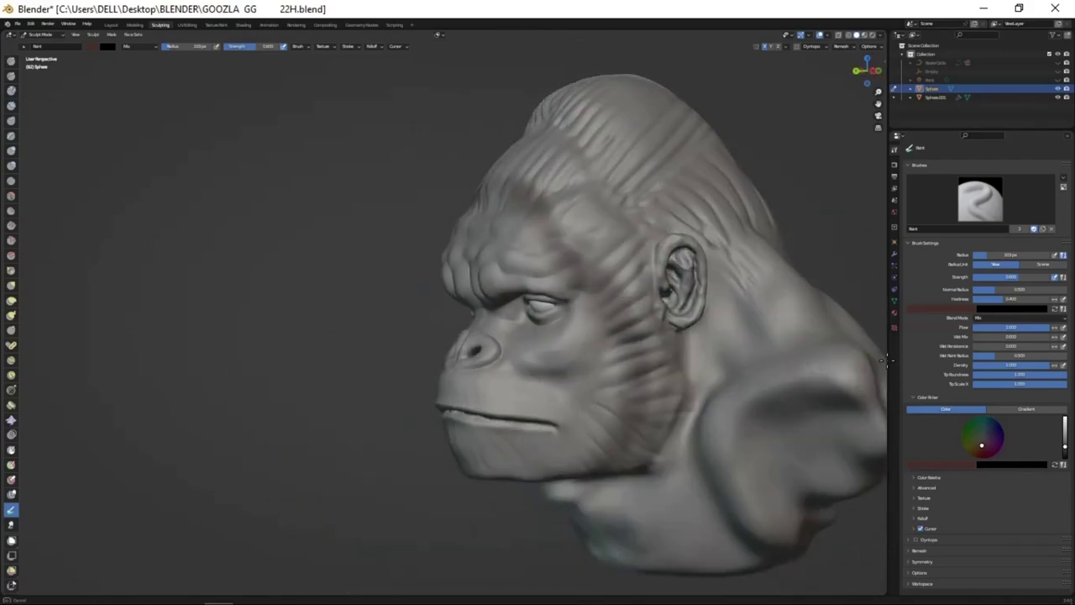
mouse_move(593, 157)
middle_down()
mouse_move(574, 319)
mouse_move(543, 355)
mouse_move(432, 353)
mouse_move(565, 384)
mouse_move(454, 319)
mouse_move(470, 294)
mouse_move(429, 278)
middle_up()
mouse_move(541, 541)
middle_down()
mouse_move(520, 437)
mouse_move(538, 336)
middle_up()
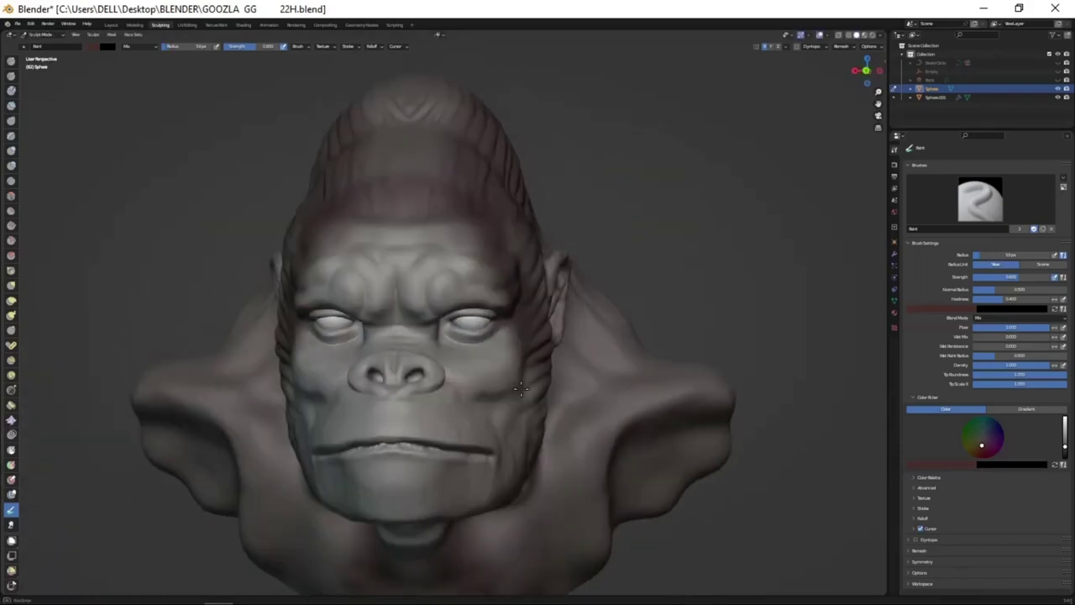
scroll(538, 336, up, 3)
scroll(547, 186, up, 2)
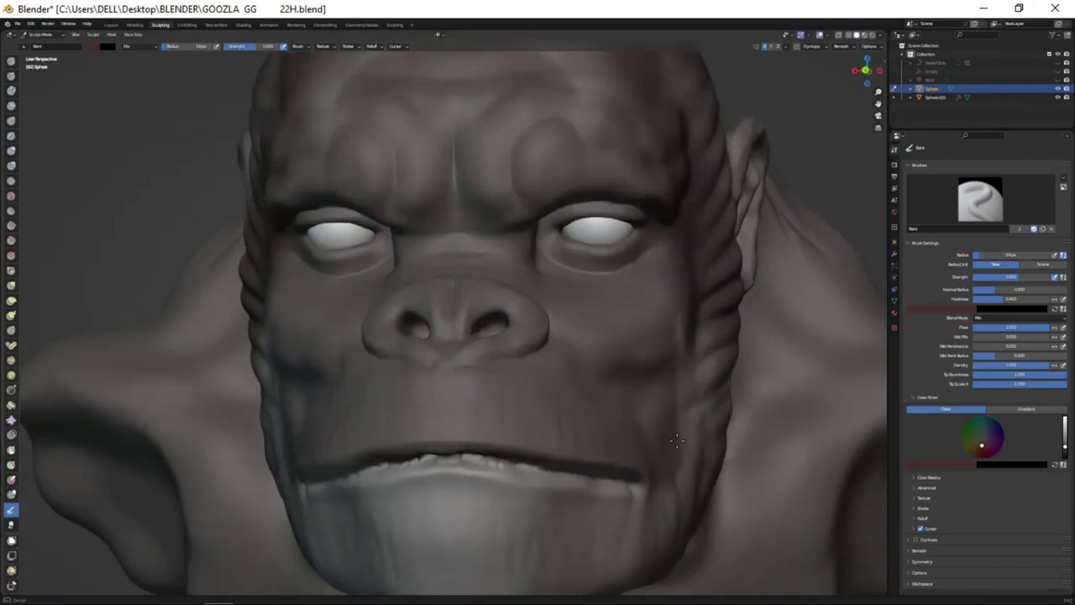
scroll(562, 290, down, 5)
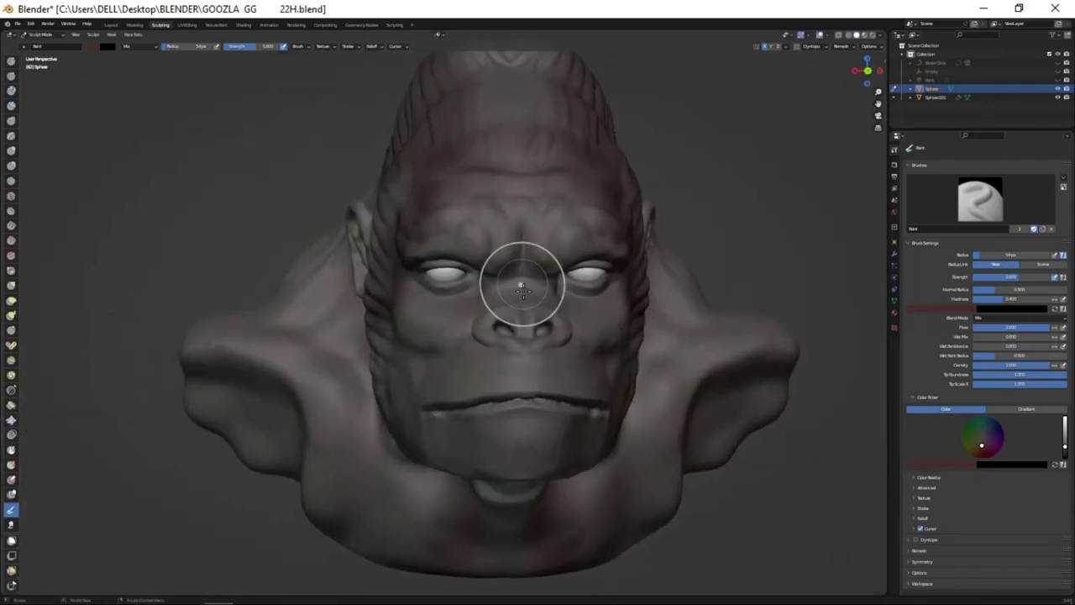
drag(499, 325, 473, 435)
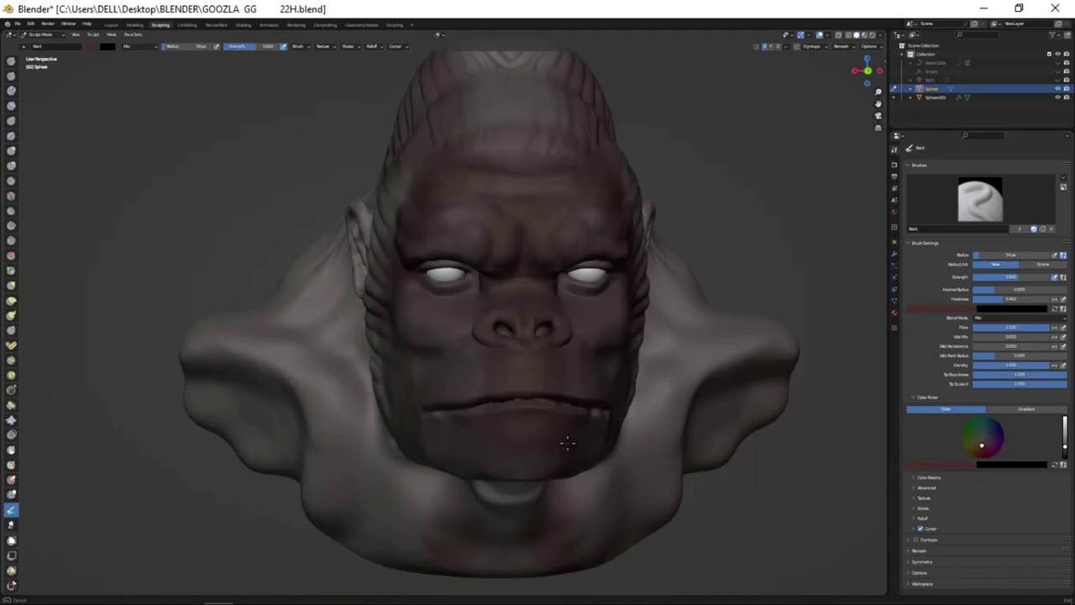
mouse_move(454, 344)
middle_down()
mouse_move(598, 465)
mouse_move(639, 437)
middle_up()
- Show the mesh's Object Data properties and start renaming the Color Attribute
scroll(598, 464, down, 2)
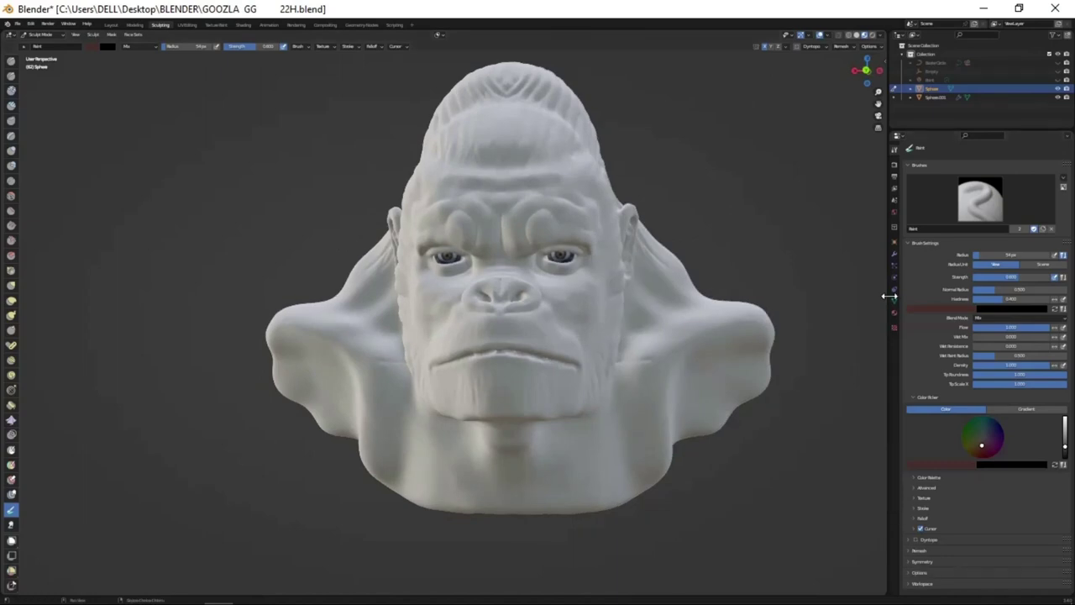
click(894, 300)
double_click(919, 312)
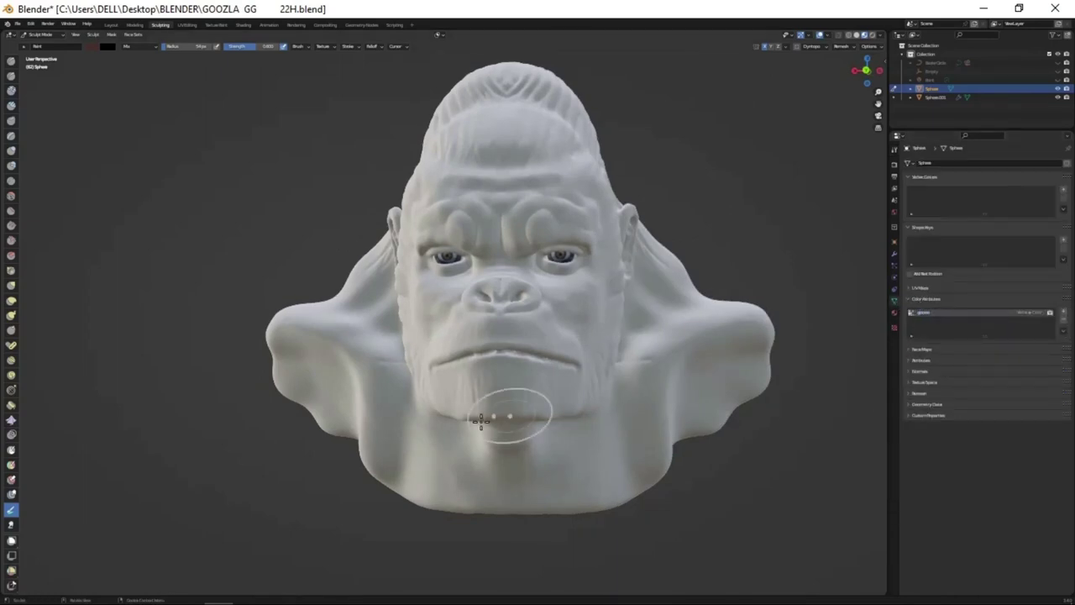
- Add a Color Attribute node, wire its Color into Principled BSDF Base Color, and return to Layout
middle_drag(480, 420, 446, 455)
click(243, 25)
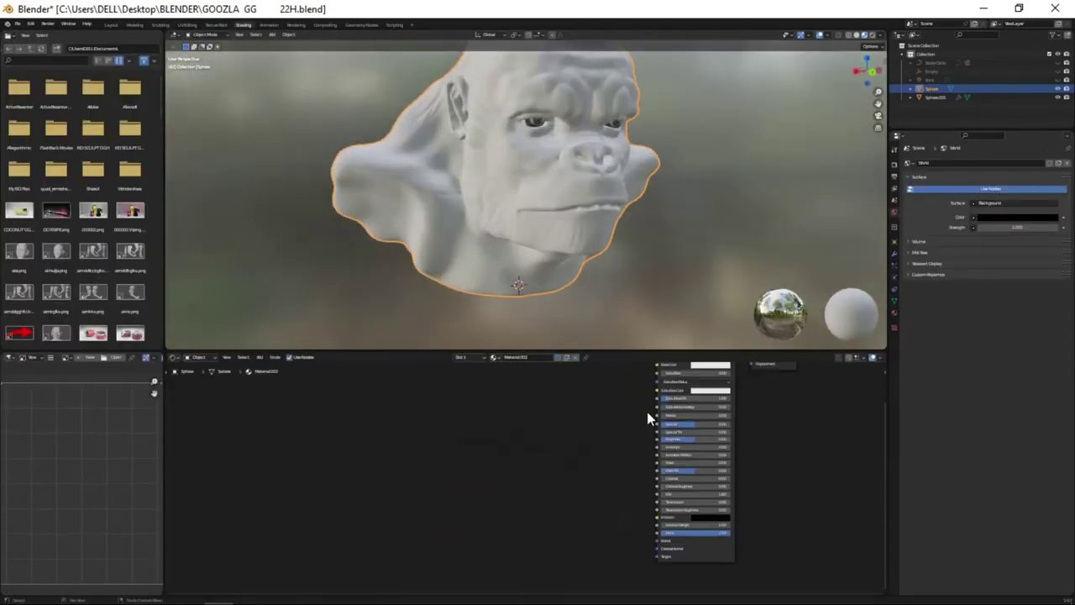
click(534, 442)
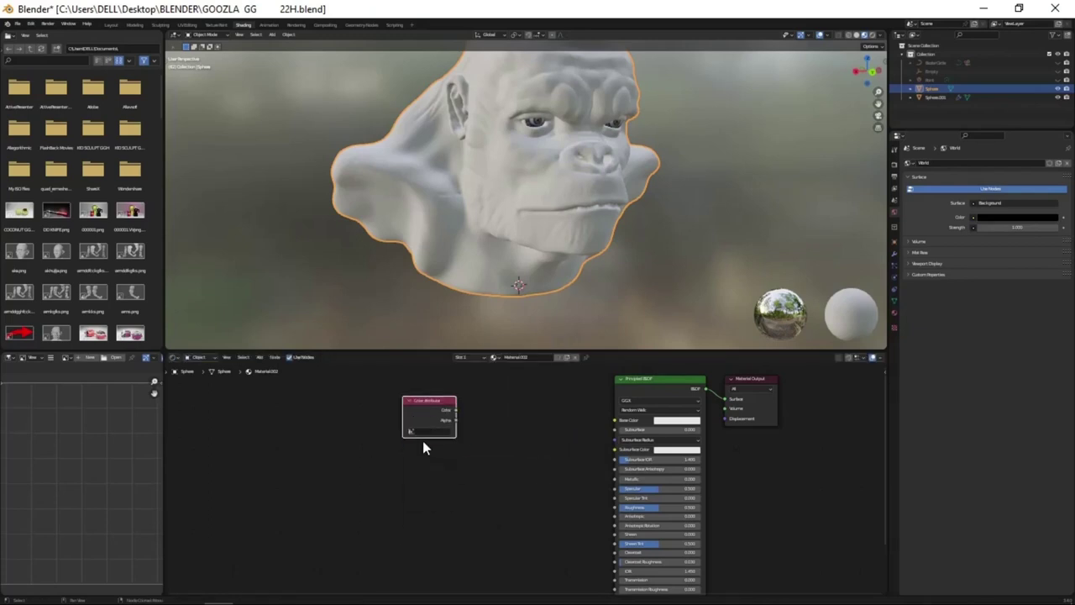
middle_drag(647, 222, 597, 220)
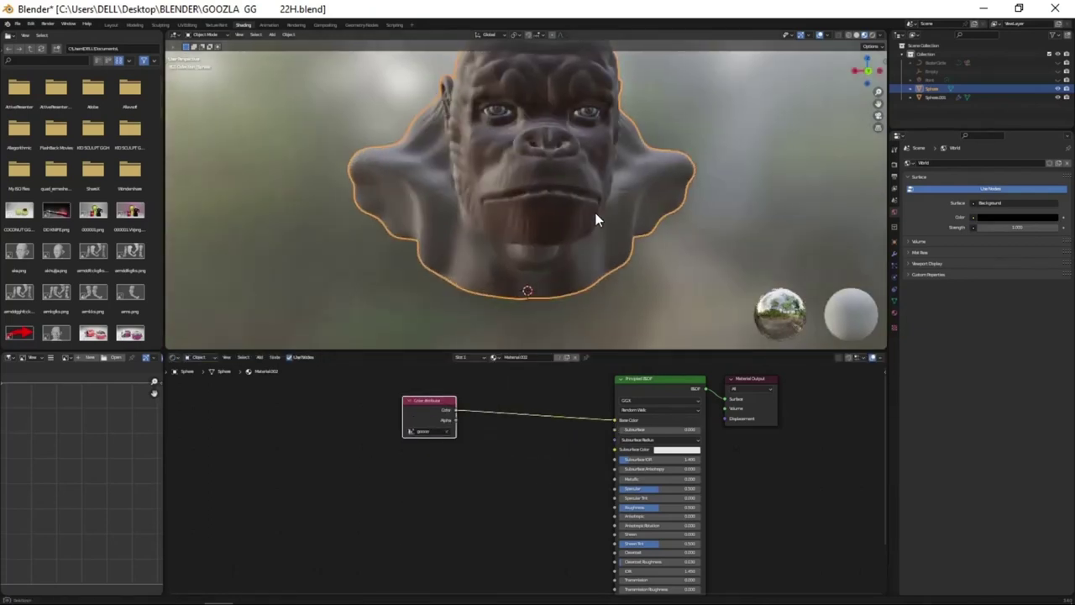
click(161, 25)
middle_drag(504, 336, 437, 327)
click(243, 24)
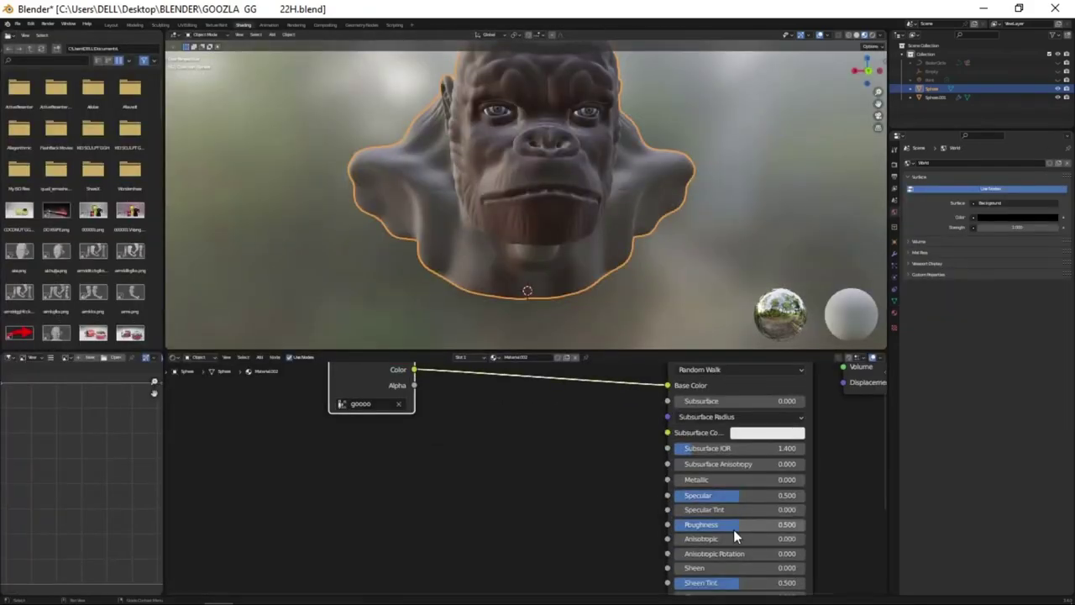
middle_drag(733, 529, 549, 181)
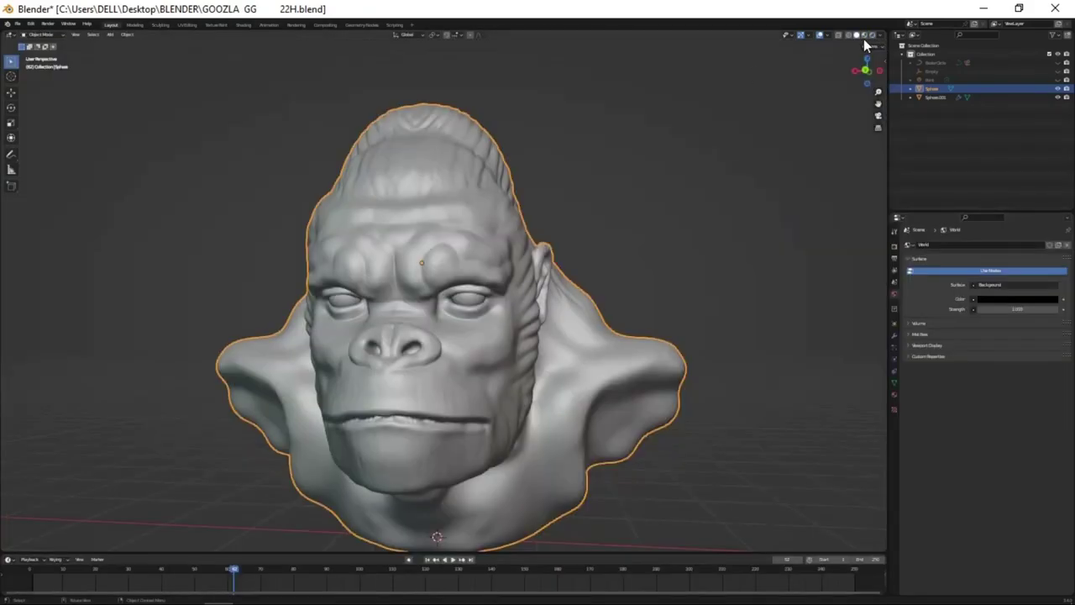
- Switch to rendered shading, add an Area light, and raise it along Z above the bust
click(872, 35)
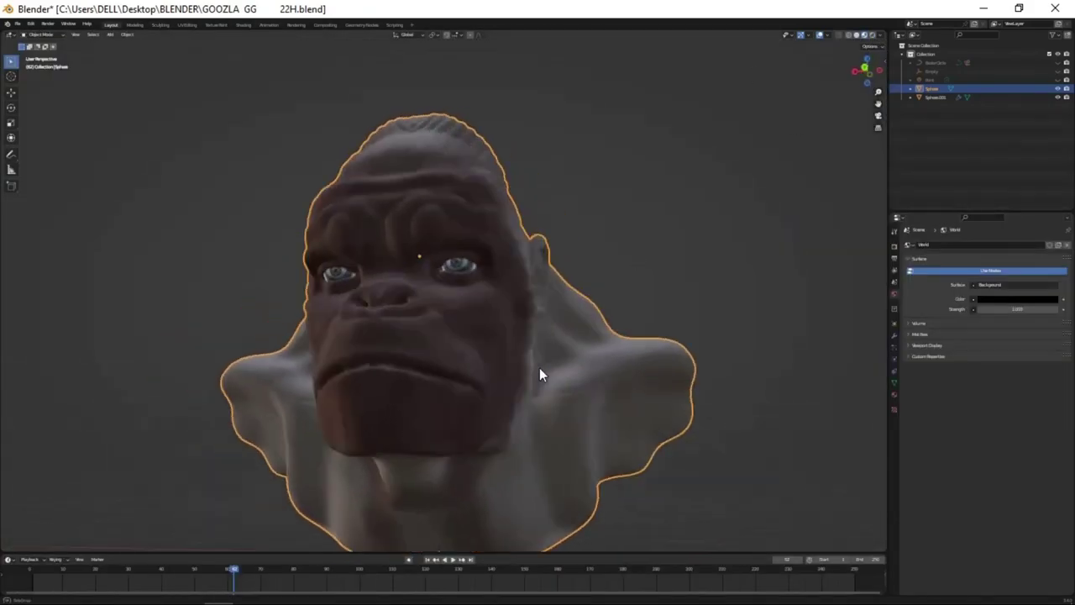
scroll(540, 367, down, 2)
key(shift+a)
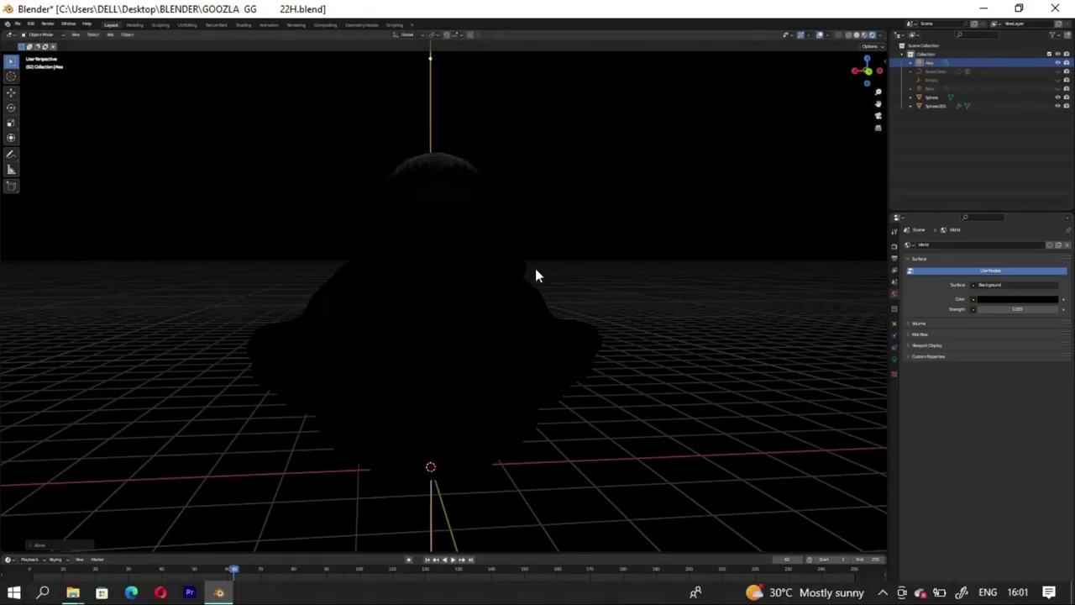
middle_drag(805, 306, 440, 272)
key(g)
key(z)
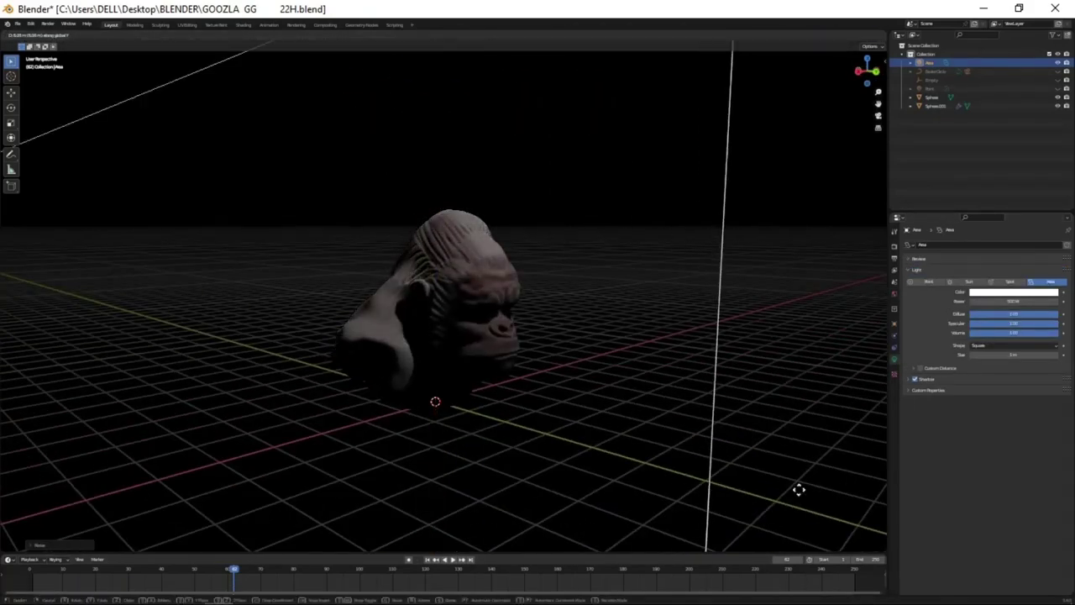
click(799, 490)
middle_drag(799, 489, 510, 466)
click(231, 487)
- Duplicate the area light twice, placing the copies around the gorilla head
mouse_move(231, 486)
middle_down()
mouse_move(510, 413)
mouse_move(510, 345)
middle_up()
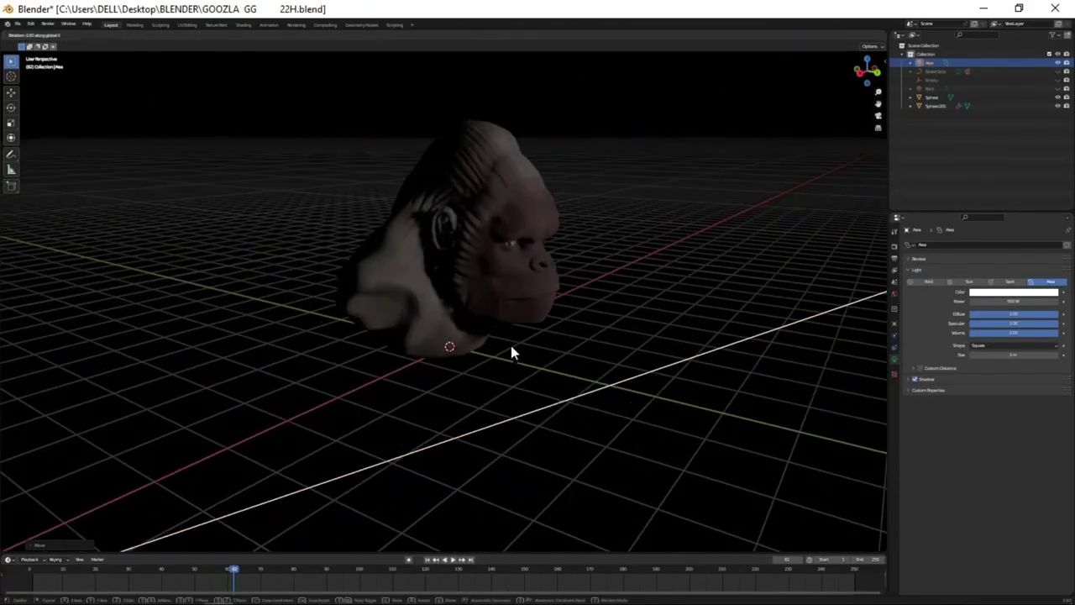
middle_drag(504, 427, 468, 250)
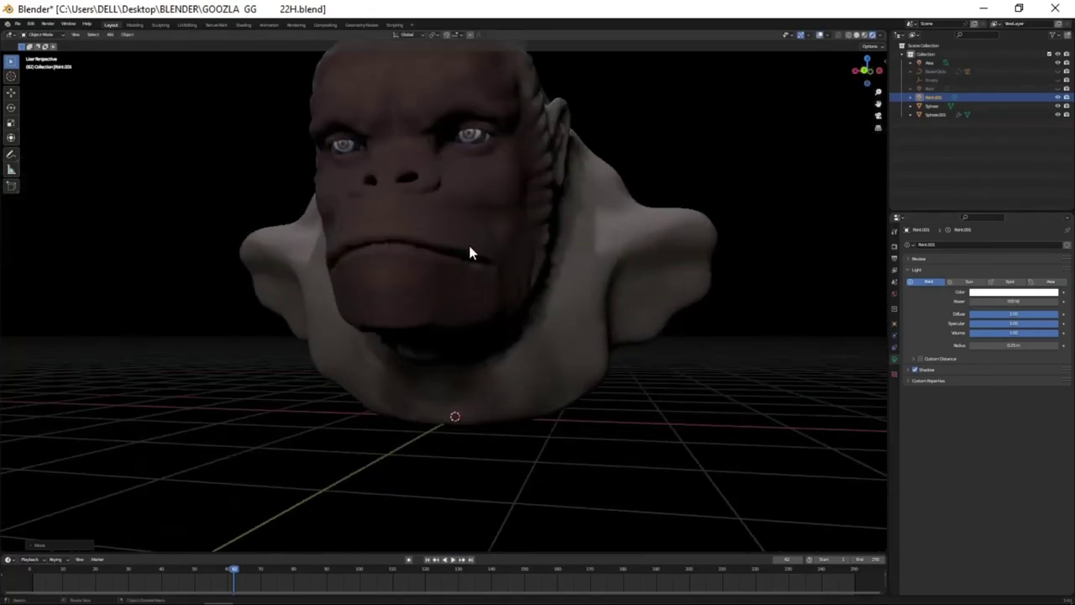
scroll(467, 367, down, 2)
click(331, 249)
key(shift+d)
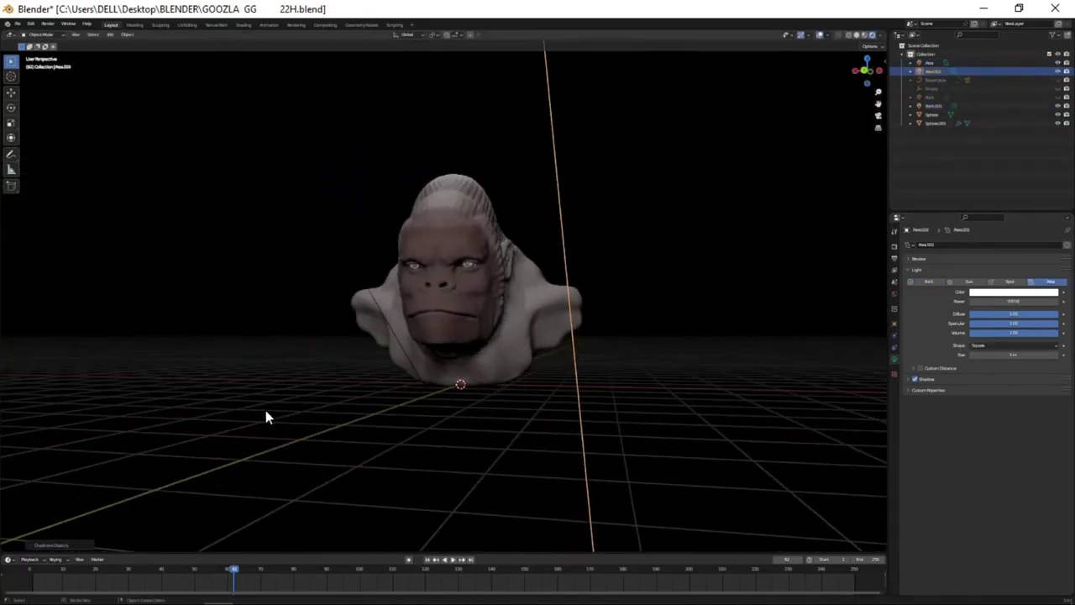
click(265, 410)
key(shift+d)
click(78, 449)
- Select another light and move it vertically to refine the lighting on the head
scroll(424, 322, up, 3)
mouse_move(443, 382)
middle_down()
mouse_move(677, 405)
mouse_move(454, 245)
mouse_move(547, 223)
middle_up()
click(548, 223)
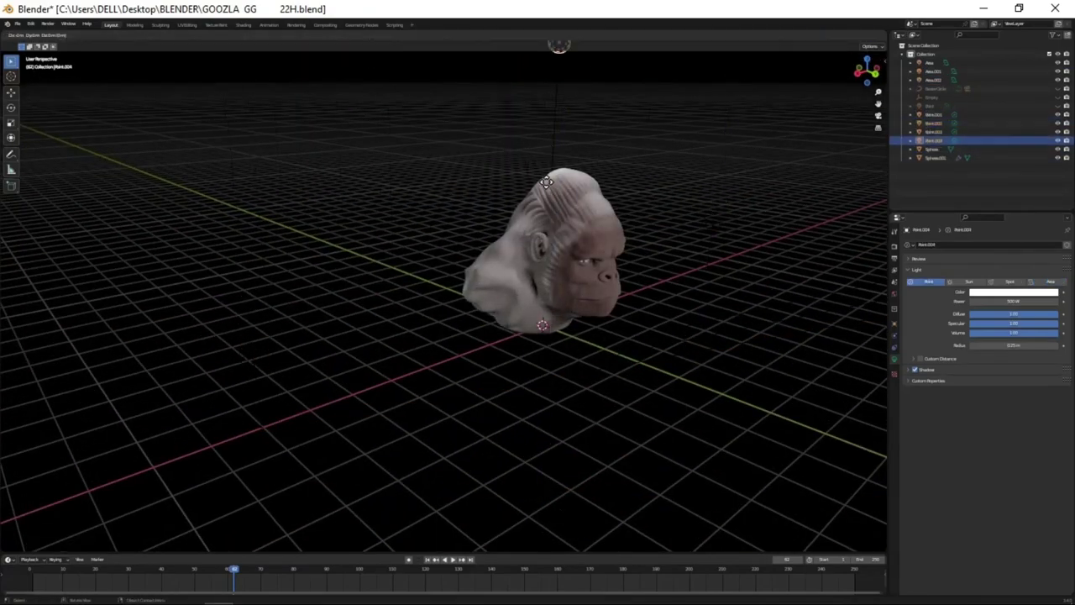
click(381, 272)
mouse_move(381, 272)
middle_down()
mouse_move(601, 375)
mouse_move(530, 246)
mouse_move(485, 357)
mouse_move(533, 403)
mouse_move(492, 283)
middle_up()
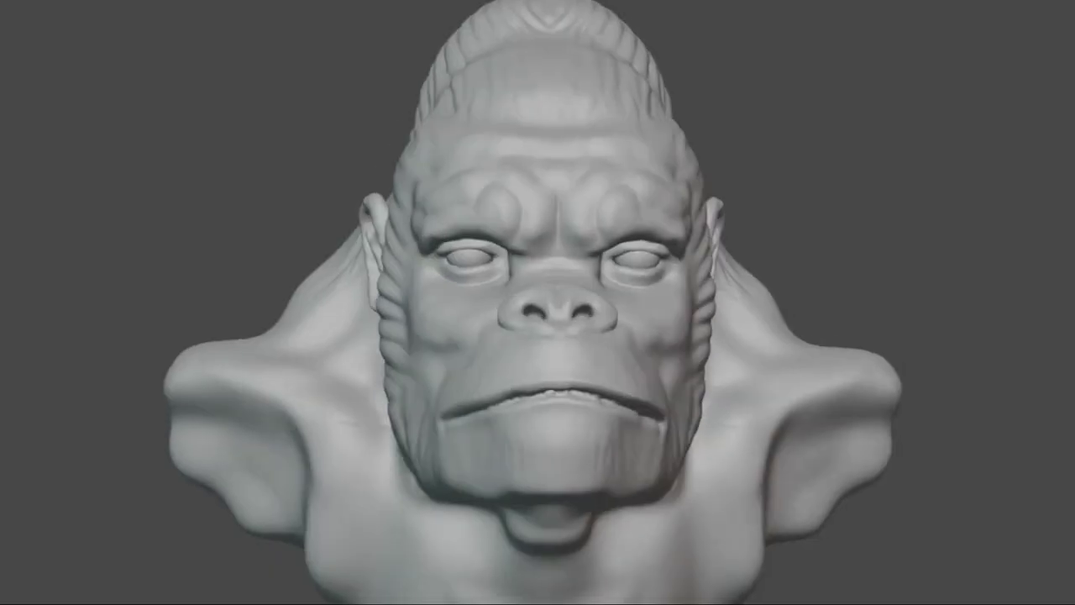